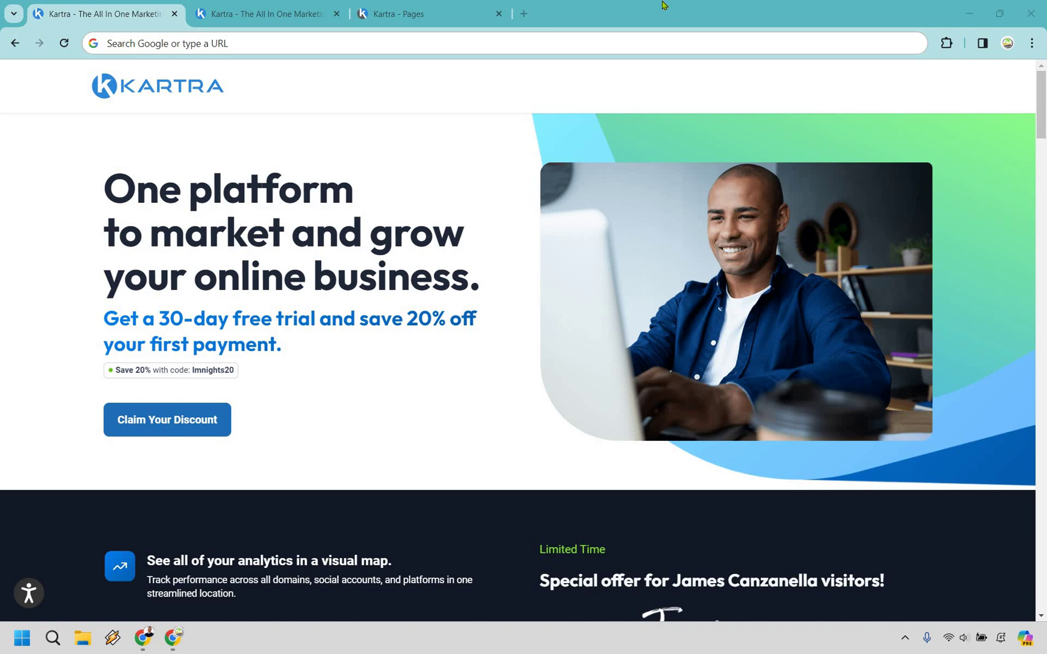
Highlight the 20% first-payment discount code beside 'Save 20% with code' on Kartra's homepage.
{"action": "double_click", "coordinate": [212, 370]}
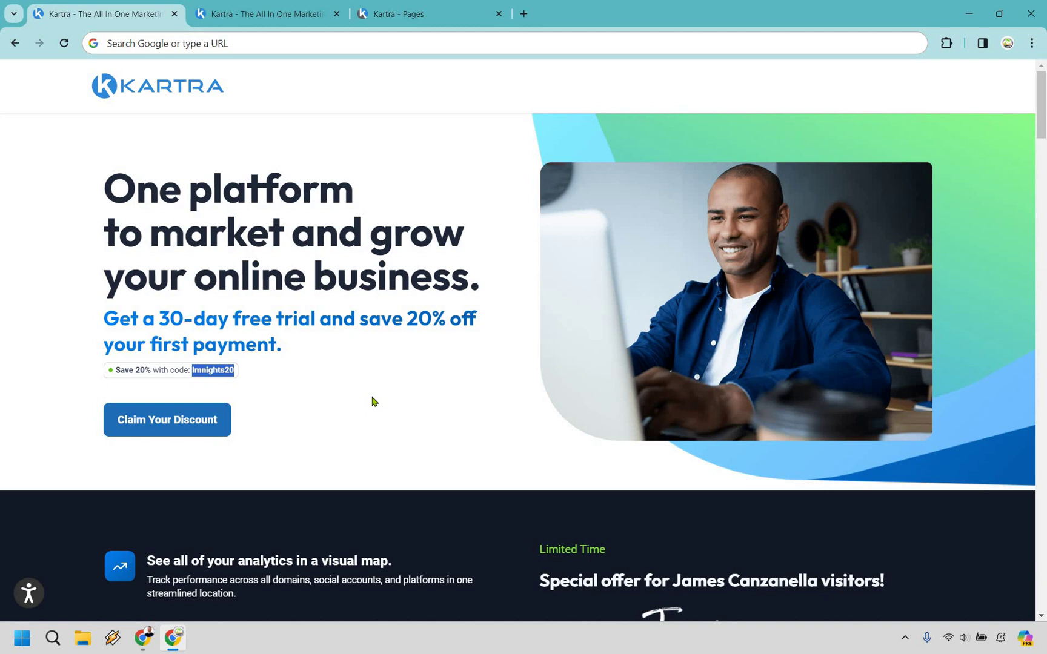
Switch to the 'Kartra - Pages' tab showing the 470-template gallery.
{"action": "left_click", "coordinate": [263, 14]}
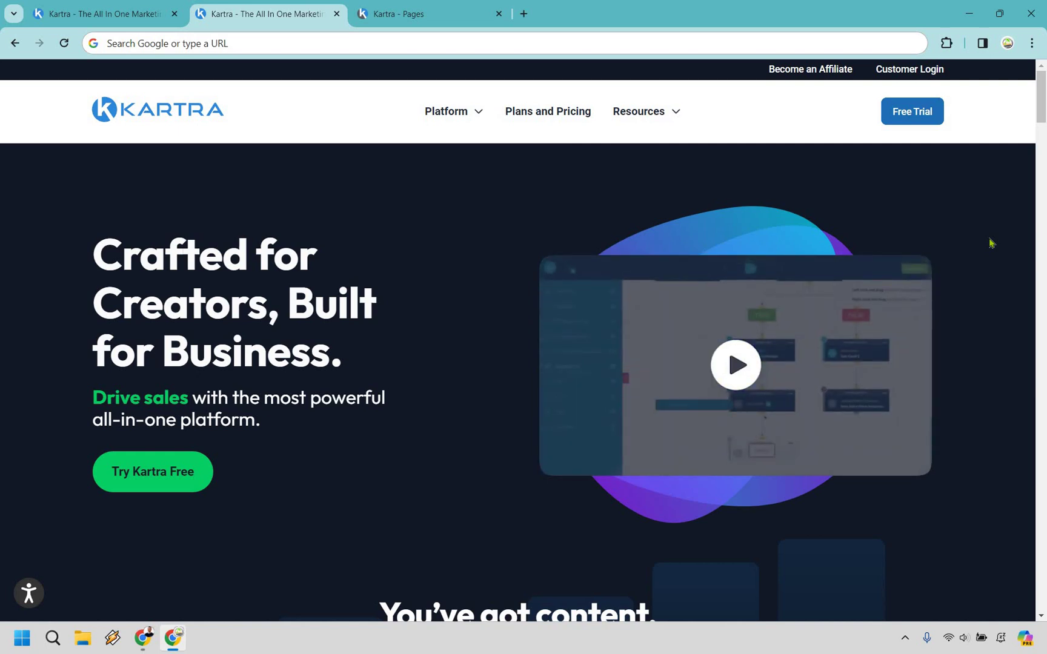
{"action": "key", "text": "ctrl+Tab"}
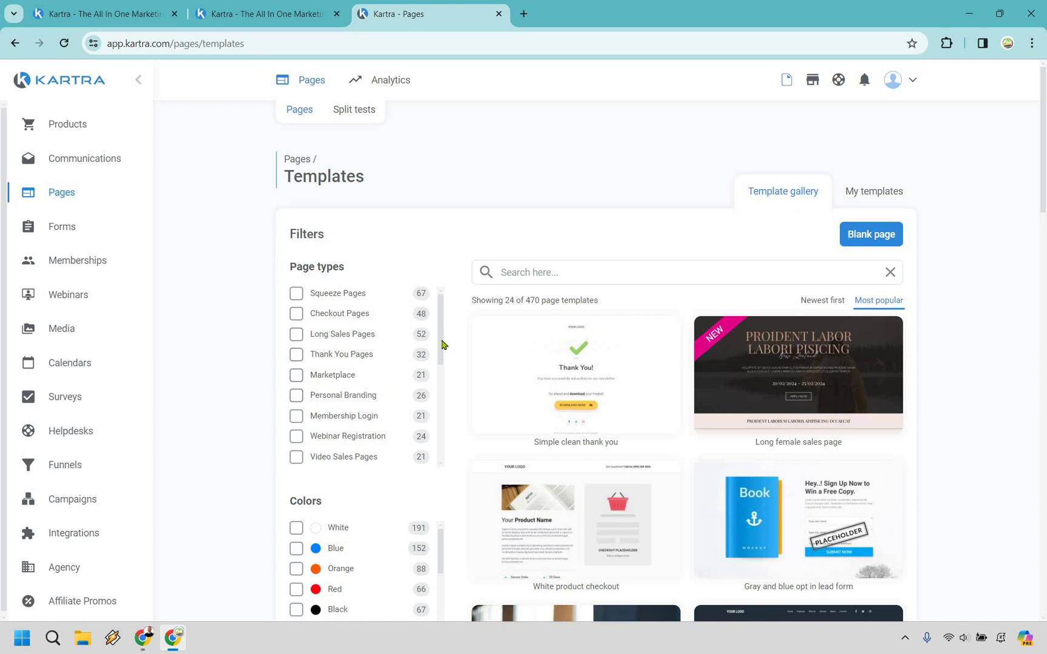
{"action": "left_click_drag", "start_coordinate": [443, 361], "coordinate": [448, 446]}
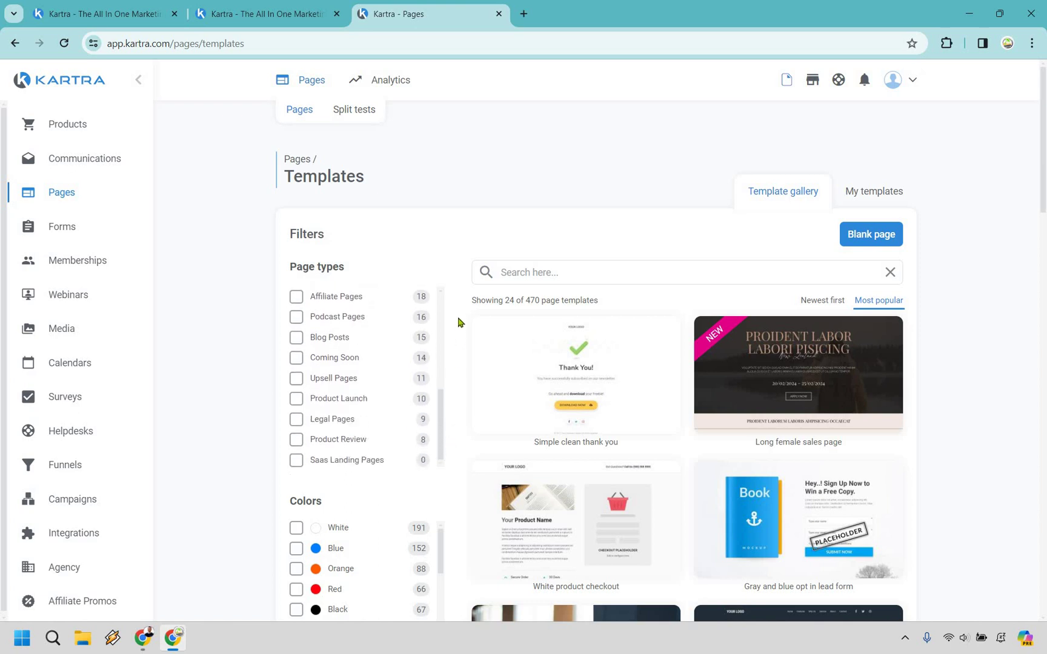
{"action": "scroll", "coordinate": [457, 312], "scroll_direction": "up", "scroll_amount": 5}
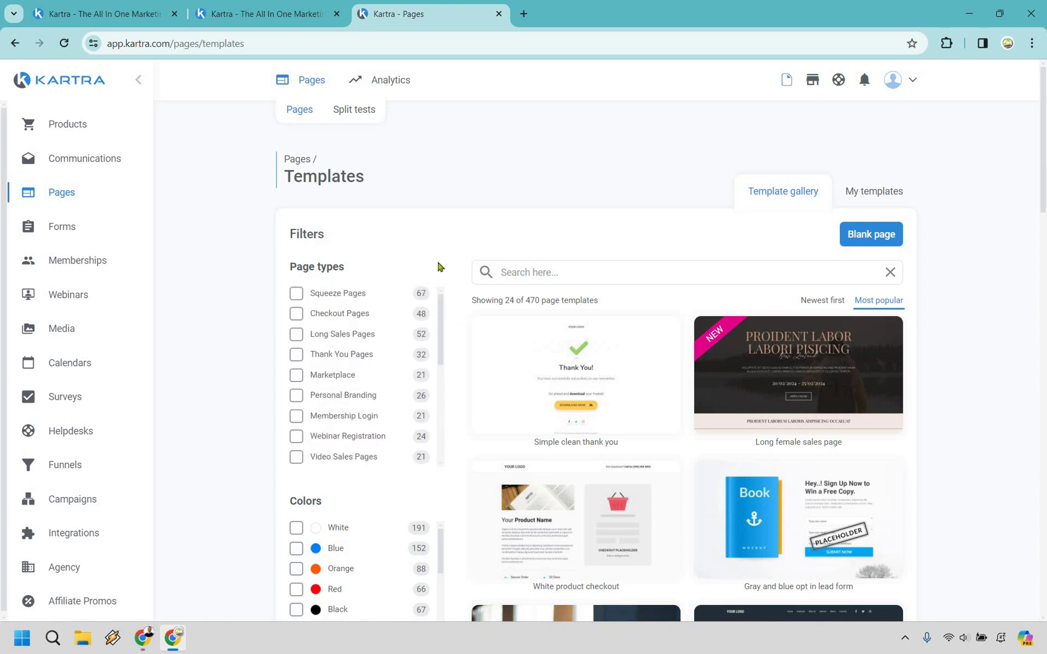
Filter the template gallery to show only Squeeze Pages.
{"action": "left_click", "coordinate": [297, 294]}
{"action": "scroll", "coordinate": [1013, 314], "scroll_direction": "down", "scroll_amount": 3}
{"action": "scroll", "coordinate": [1013, 315], "scroll_direction": "down", "scroll_amount": 3}
{"action": "scroll", "coordinate": [1013, 315], "scroll_direction": "down", "scroll_amount": 2}
{"action": "scroll", "coordinate": [1013, 314], "scroll_direction": "down", "scroll_amount": 2}
{"action": "scroll", "coordinate": [1013, 315], "scroll_direction": "down", "scroll_amount": 3}
{"action": "scroll", "coordinate": [1013, 315], "scroll_direction": "down", "scroll_amount": 2}
{"action": "scroll", "coordinate": [1014, 315], "scroll_direction": "down", "scroll_amount": 3}
{"action": "scroll", "coordinate": [1014, 314], "scroll_direction": "down", "scroll_amount": 3}
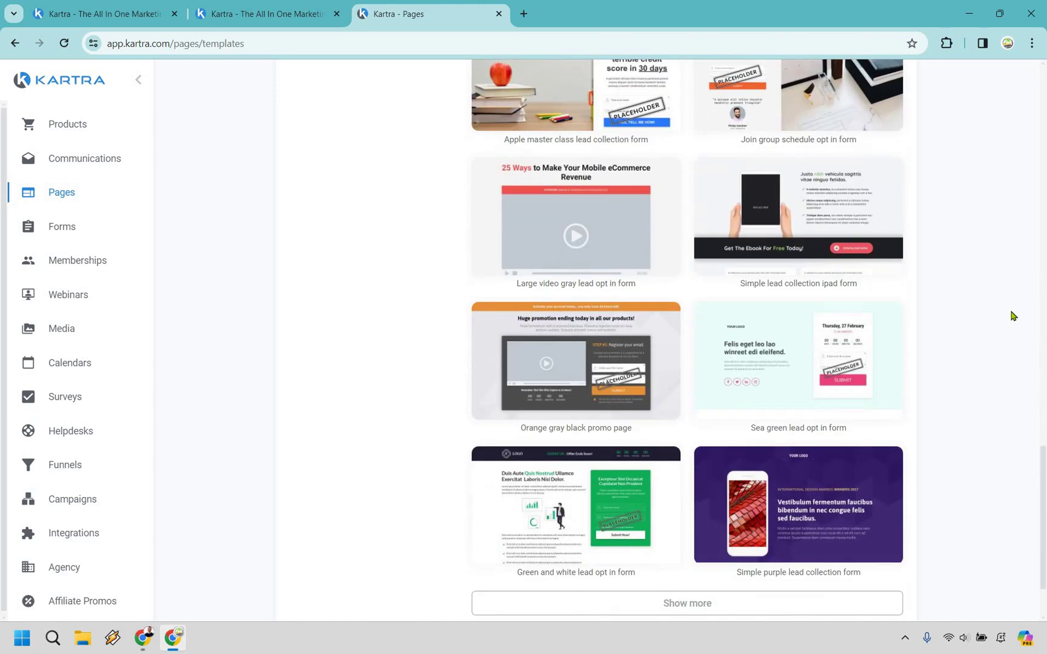
{"action": "scroll", "coordinate": [1002, 321], "scroll_direction": "down", "scroll_amount": 3}
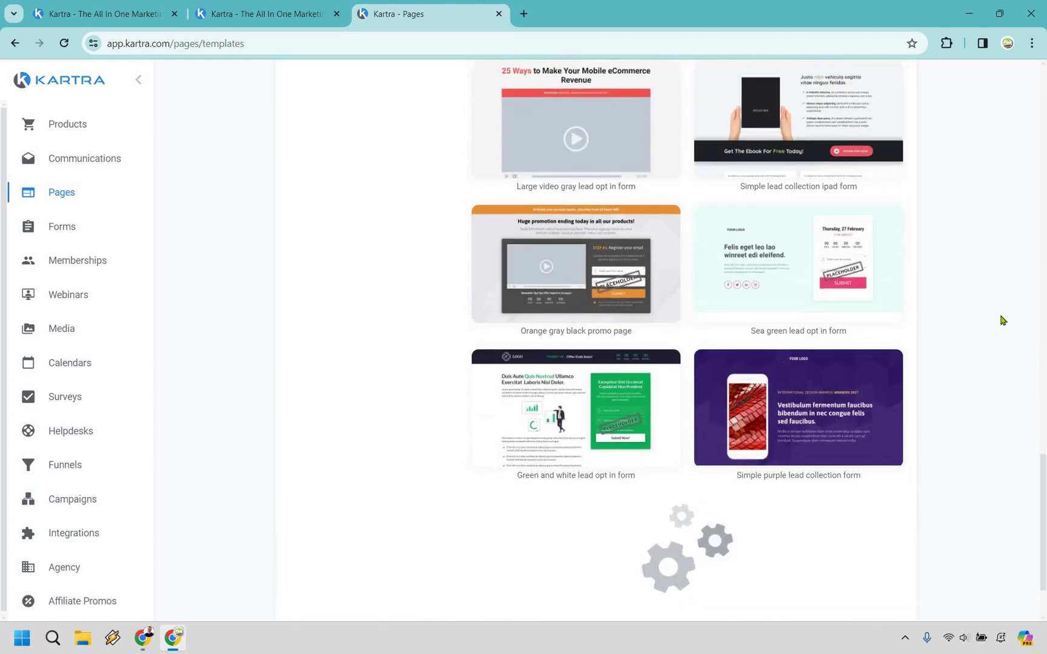
{"action": "scroll", "coordinate": [1000, 318], "scroll_direction": "down", "scroll_amount": 3}
{"action": "scroll", "coordinate": [1000, 318], "scroll_direction": "down", "scroll_amount": 2}
{"action": "scroll", "coordinate": [1000, 319], "scroll_direction": "down", "scroll_amount": 2}
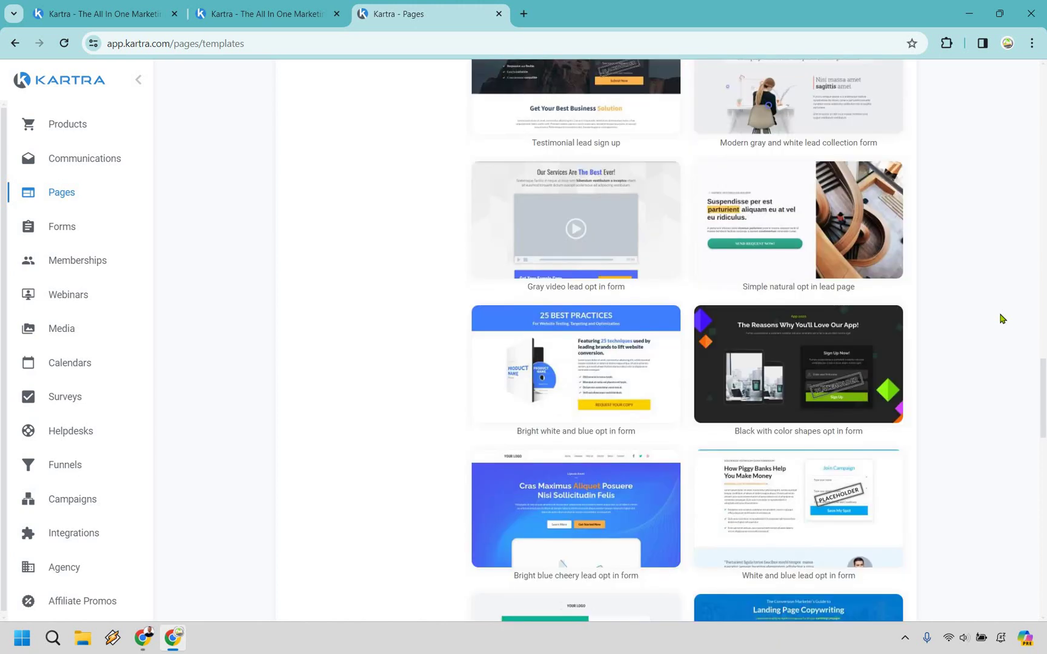
{"action": "scroll", "coordinate": [1000, 318], "scroll_direction": "down", "scroll_amount": 2}
{"action": "scroll", "coordinate": [1000, 319], "scroll_direction": "down", "scroll_amount": 2}
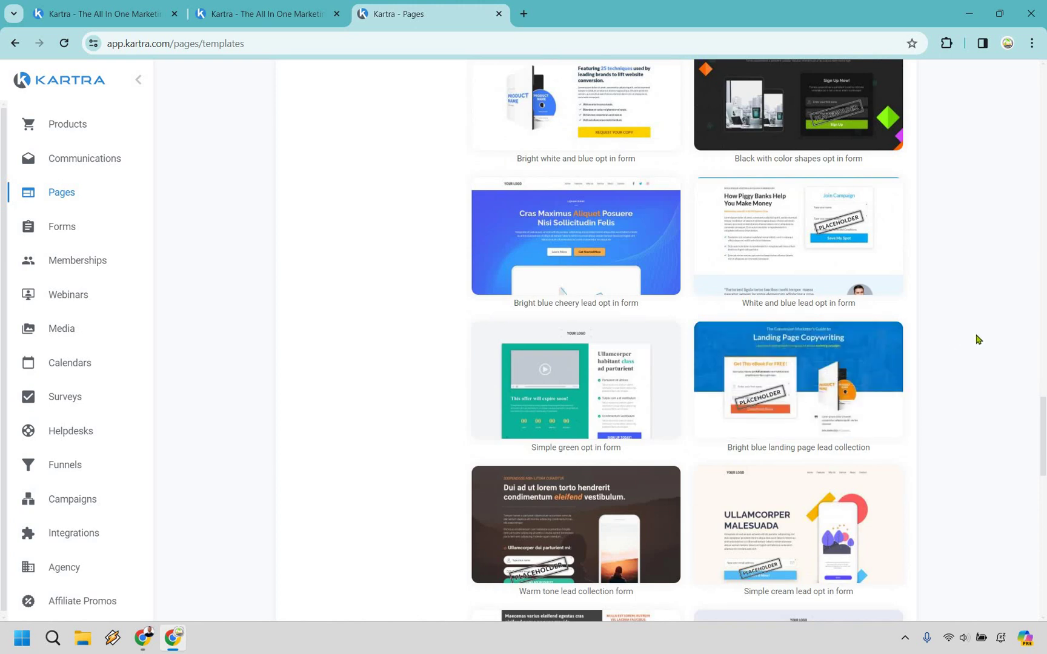
{"action": "scroll", "coordinate": [977, 339], "scroll_direction": "down", "scroll_amount": 2}
{"action": "scroll", "coordinate": [977, 338], "scroll_direction": "down", "scroll_amount": 2}
{"action": "scroll", "coordinate": [977, 339], "scroll_direction": "down", "scroll_amount": 2}
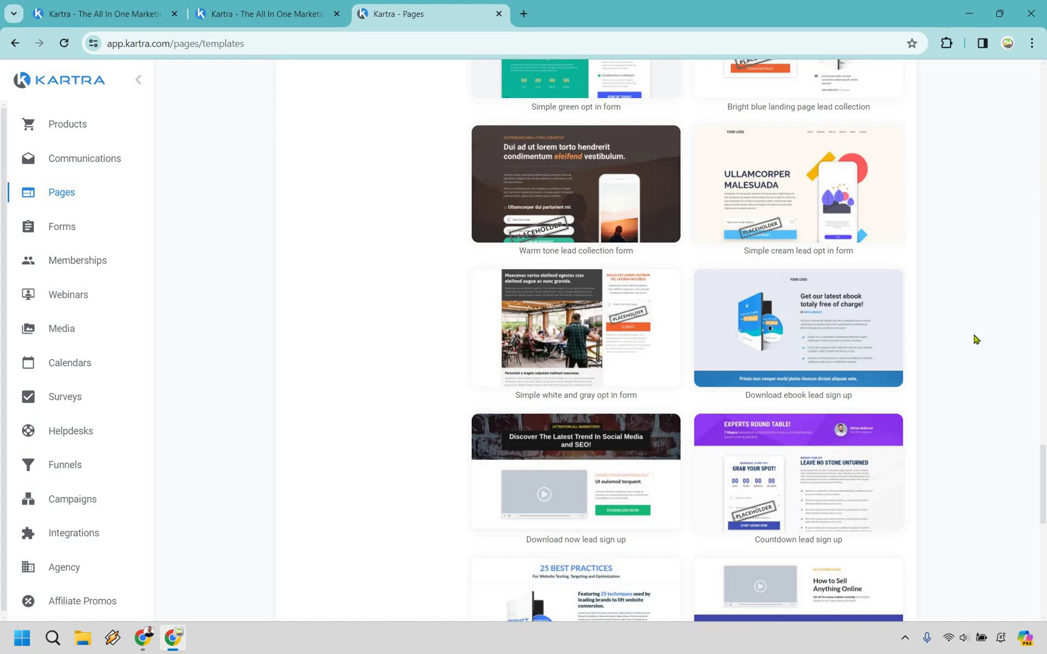
Open the Download ebook lead sign up template and select its headline text for replacement.
{"action": "left_click", "coordinate": [749, 329]}
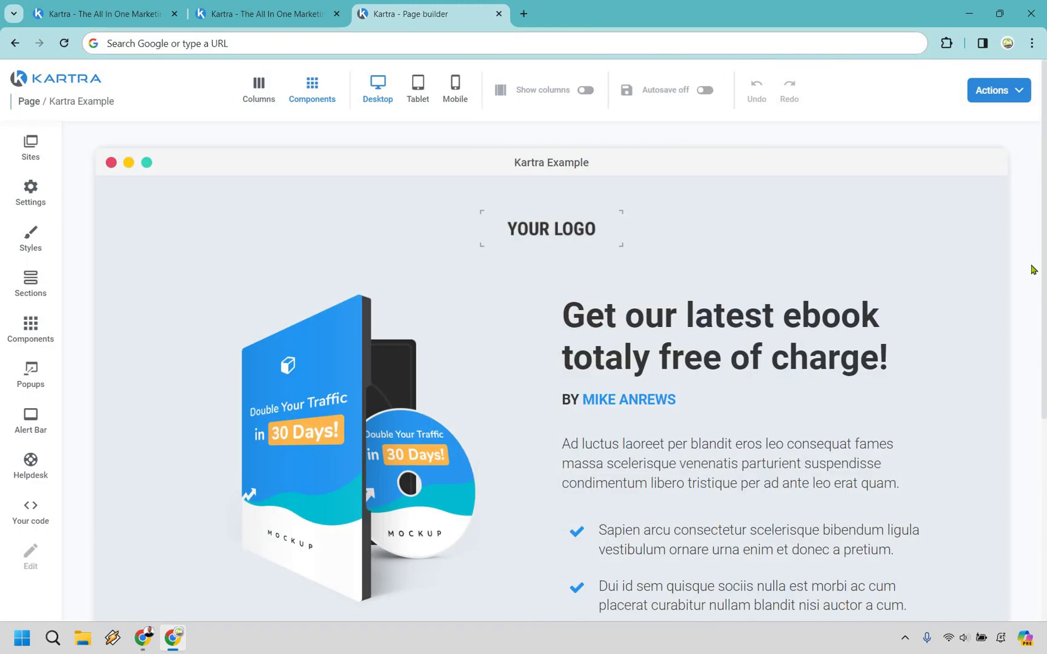
{"action": "mouse_move", "coordinate": [745, 337]}
{"action": "double_click", "coordinate": [885, 360]}
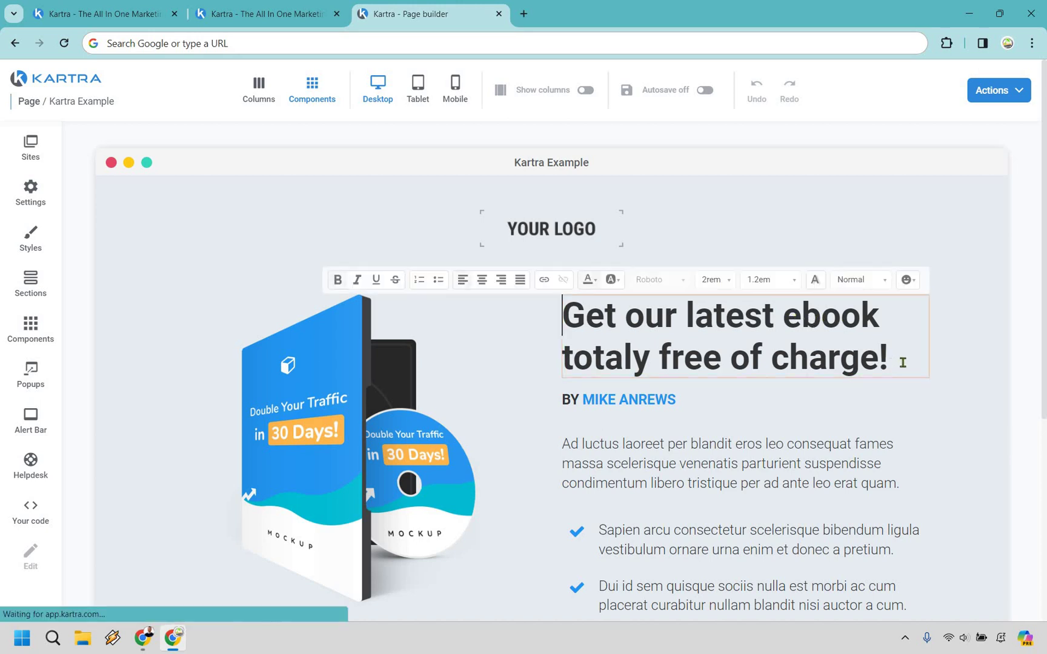
{"action": "left_click_drag", "start_coordinate": [886, 360], "coordinate": [569, 318]}
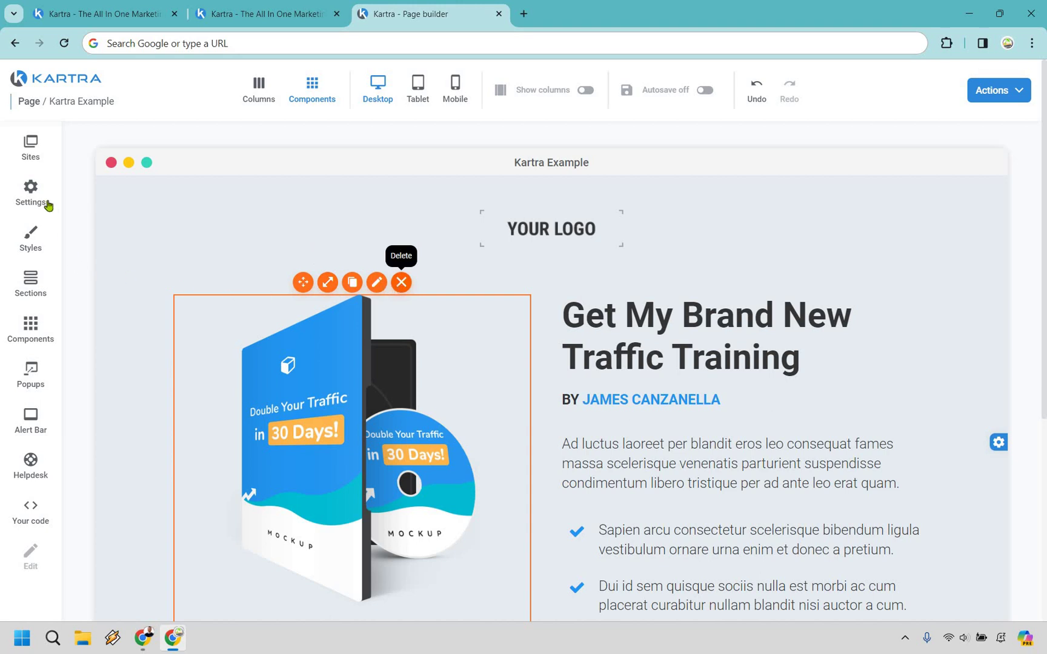
Place the first button design above the headline and set its alignment to Center.
{"action": "left_click", "coordinate": [31, 327]}
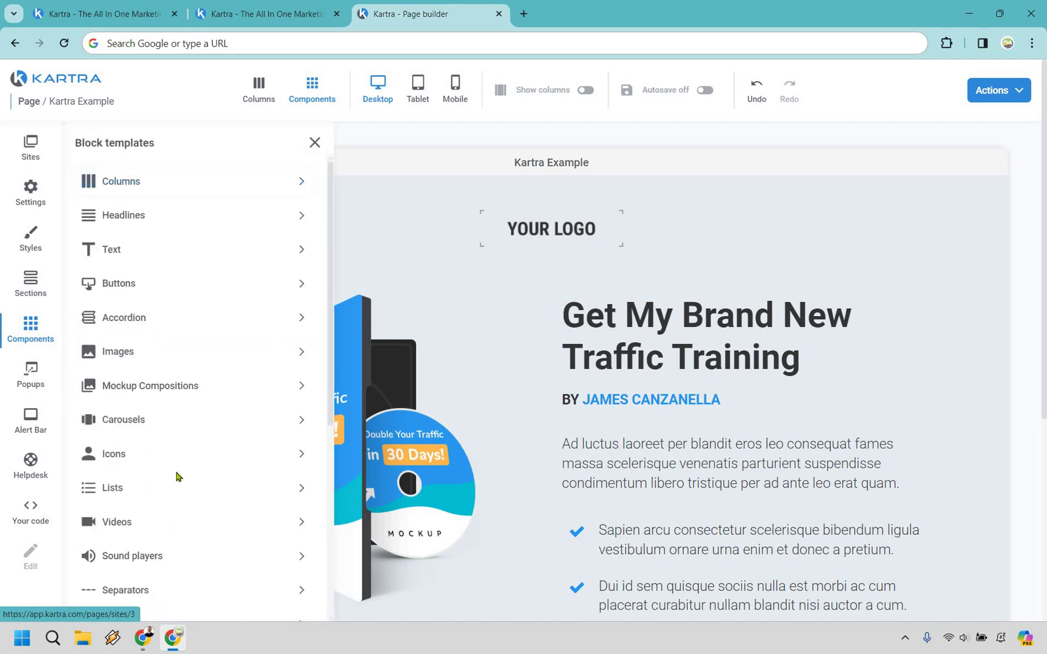
{"action": "left_click", "coordinate": [172, 289]}
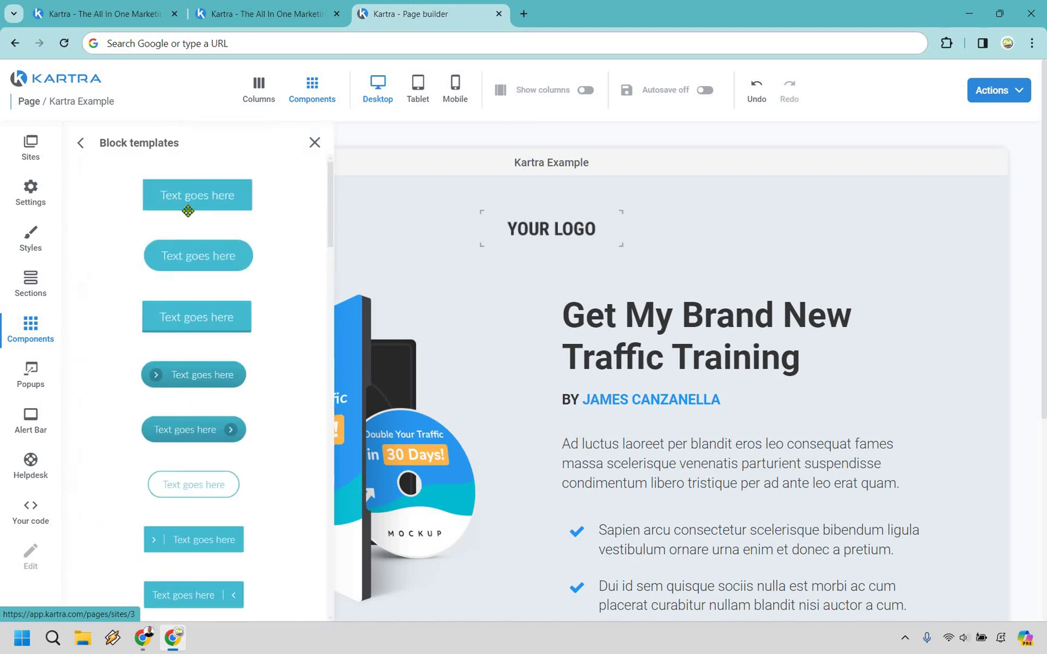
{"action": "mouse_move", "coordinate": [188, 199]}
{"action": "left_mouse_down"}
{"action": "mouse_move", "coordinate": [550, 339]}
{"action": "mouse_move", "coordinate": [545, 329]}
{"action": "left_mouse_up"}
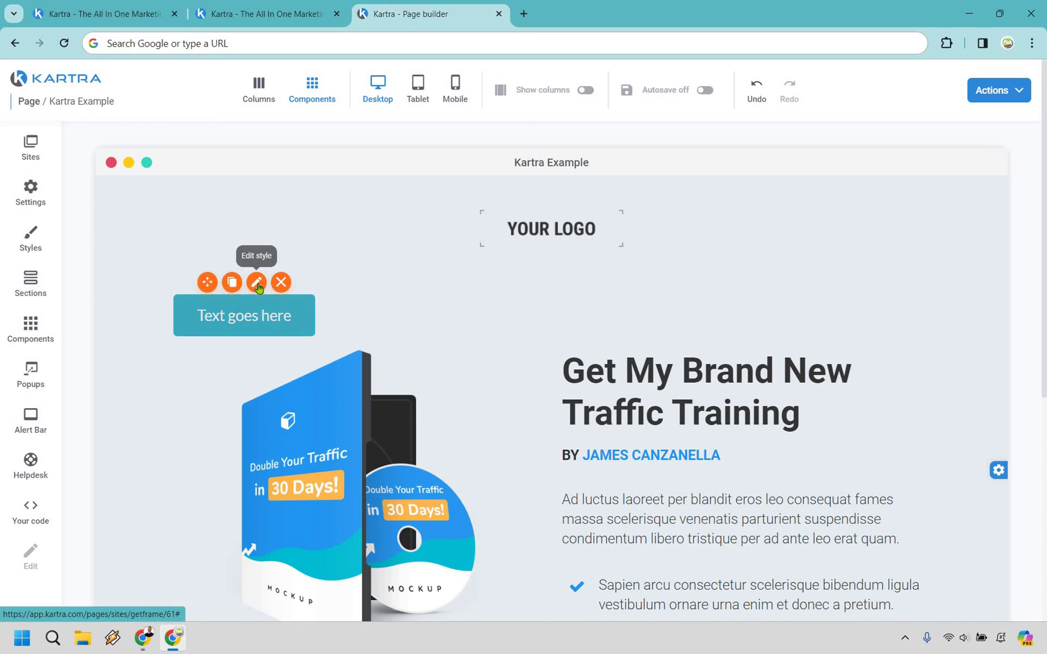
{"action": "mouse_move", "coordinate": [244, 315]}
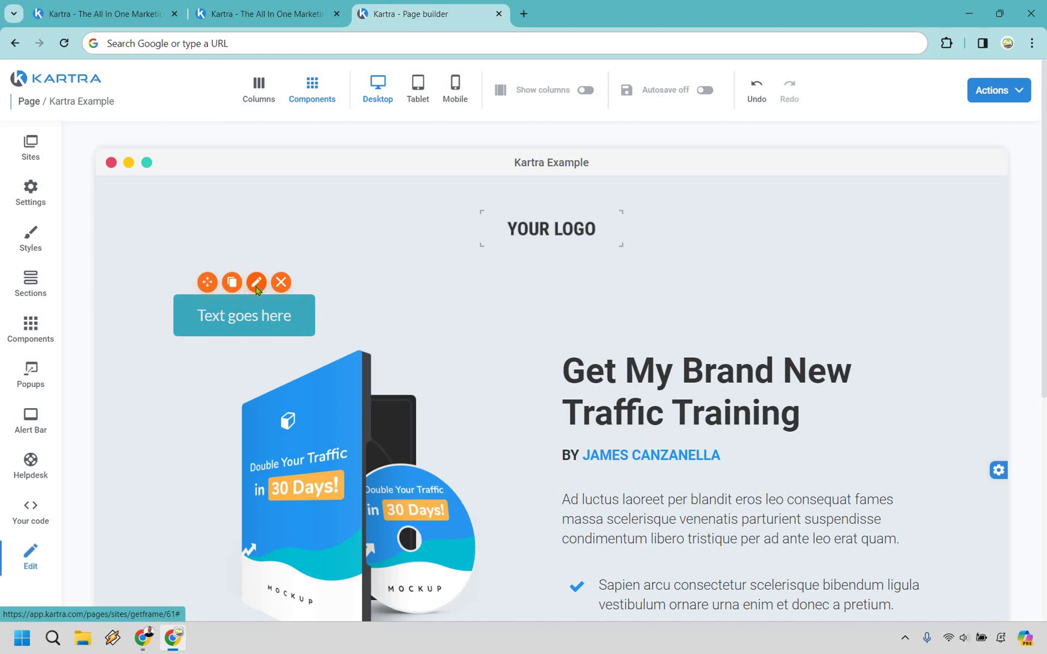
{"action": "left_click", "coordinate": [257, 283]}
{"action": "scroll", "coordinate": [196, 369], "scroll_direction": "down", "scroll_amount": 3}
{"action": "scroll", "coordinate": [135, 561], "scroll_direction": "down", "scroll_amount": 1}
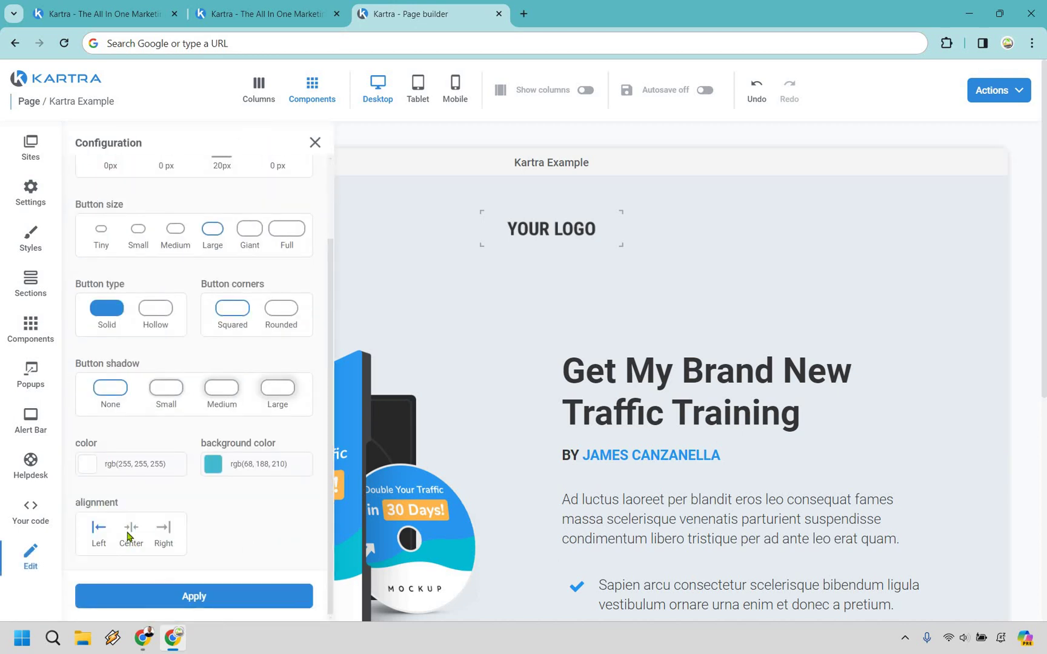
{"action": "left_click", "coordinate": [131, 536]}
{"action": "left_click", "coordinate": [168, 598]}
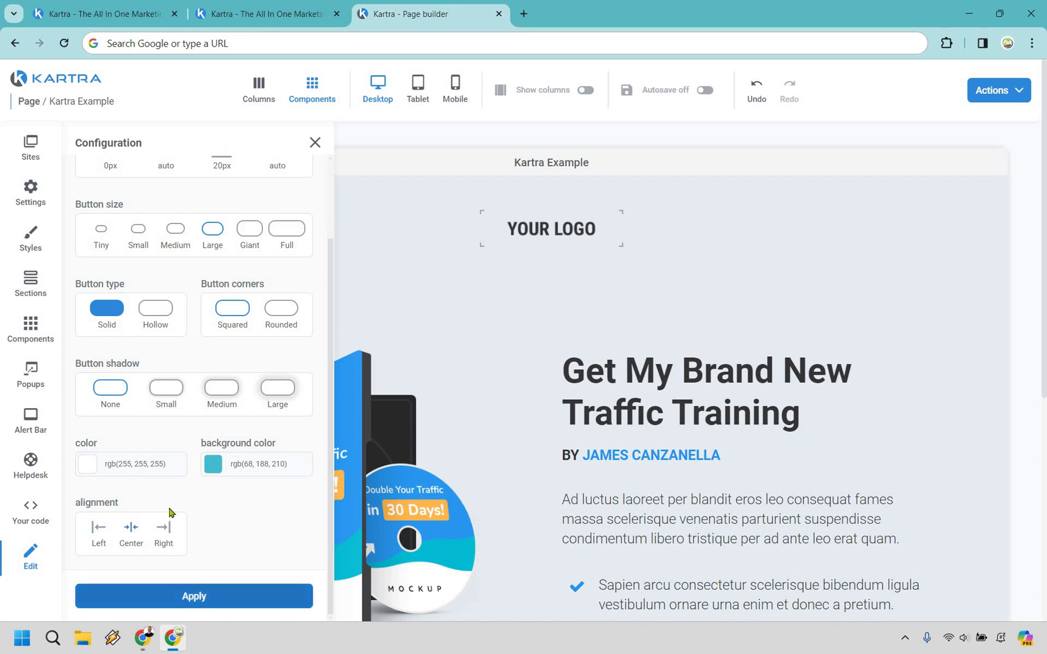
{"action": "scroll", "coordinate": [217, 335], "scroll_direction": "up", "scroll_amount": 3}
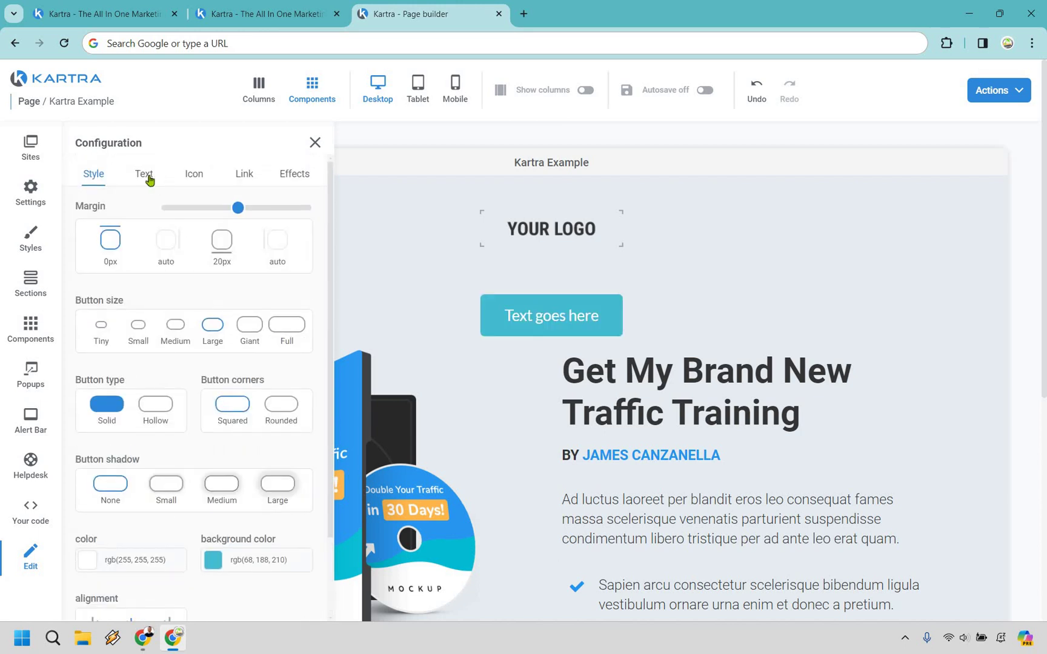
Review the button's text, icon, link and animation settings and close the panel.
{"action": "left_click", "coordinate": [145, 175]}
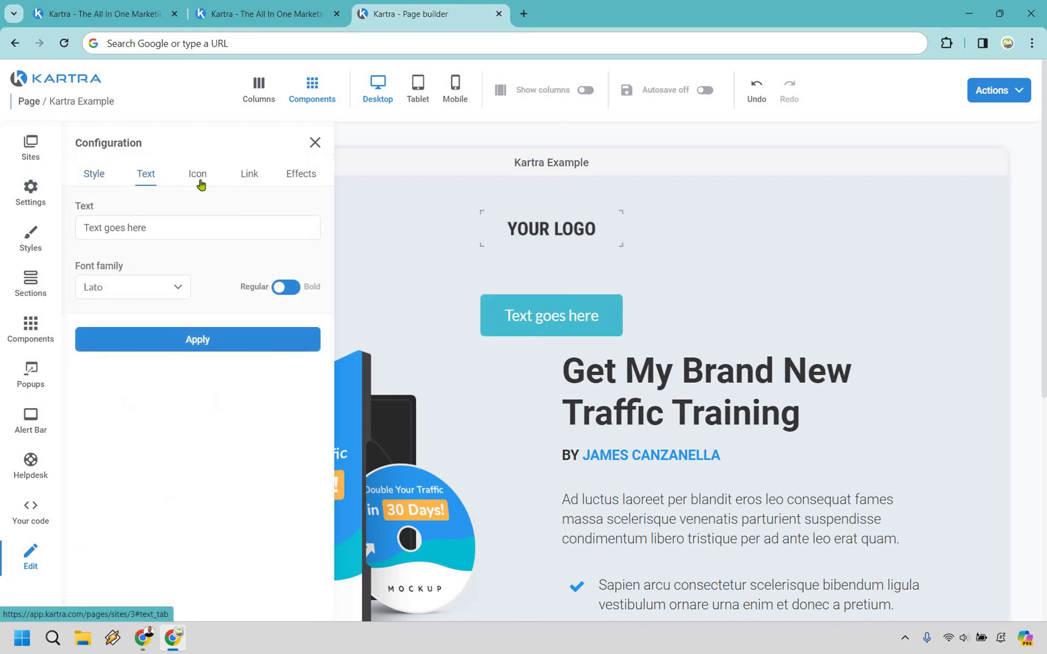
{"action": "left_click", "coordinate": [197, 174]}
{"action": "left_click", "coordinate": [249, 174]}
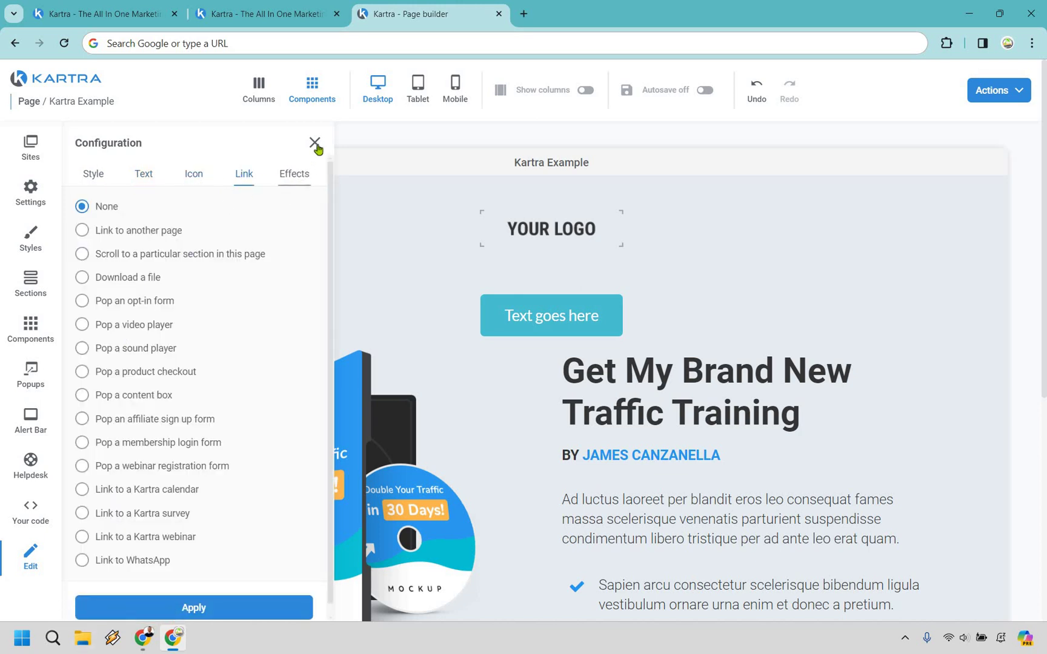
{"action": "left_click", "coordinate": [294, 173]}
{"action": "left_click", "coordinate": [316, 144]}
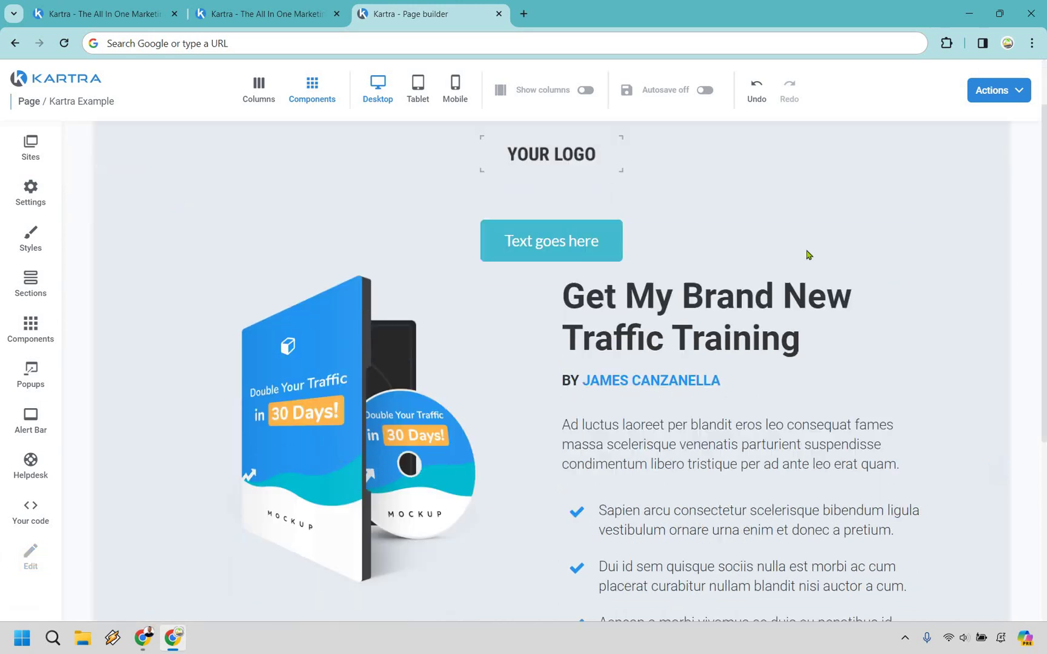
{"action": "scroll", "coordinate": [807, 255], "scroll_direction": "up", "scroll_amount": 3}
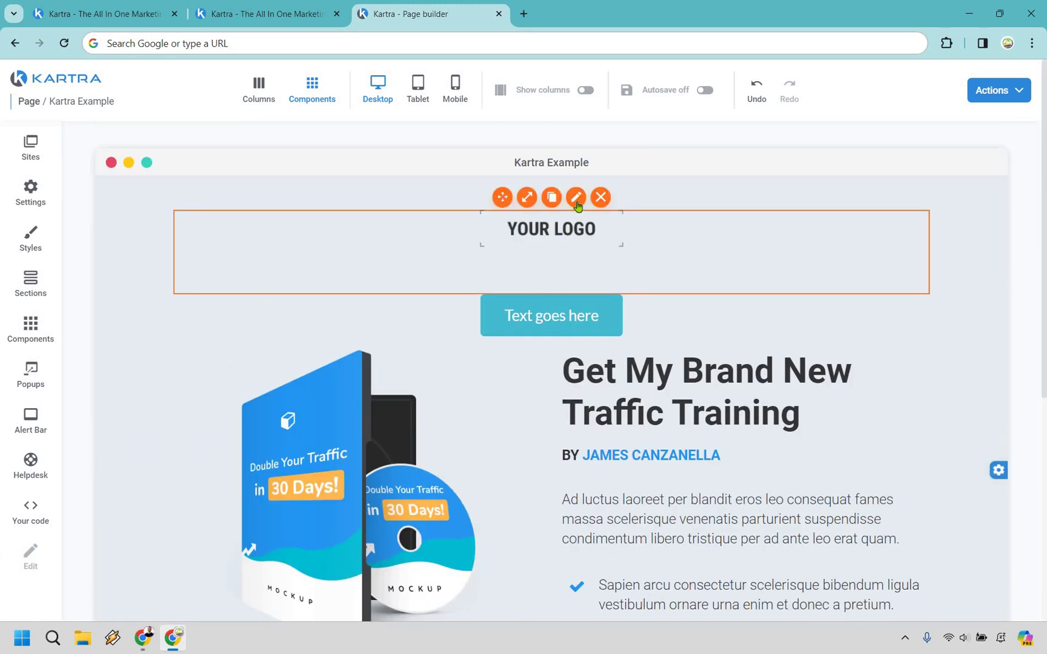
Swap the logo for the Marketing Island image and delete the 'Text goes here' button.
{"action": "left_click", "coordinate": [576, 198]}
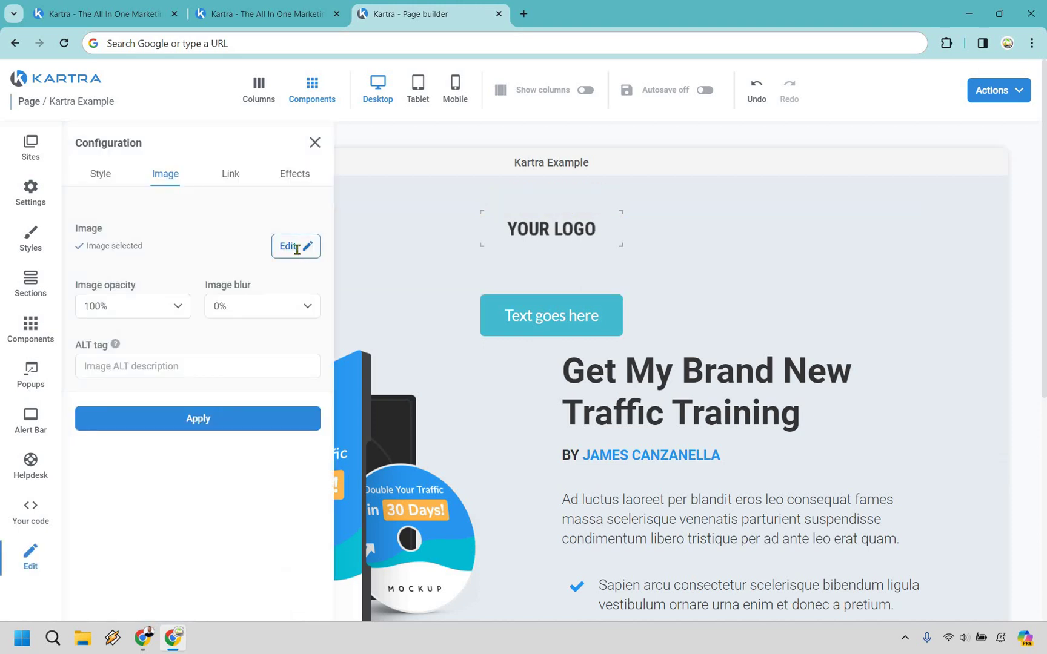
{"action": "left_click", "coordinate": [237, 418]}
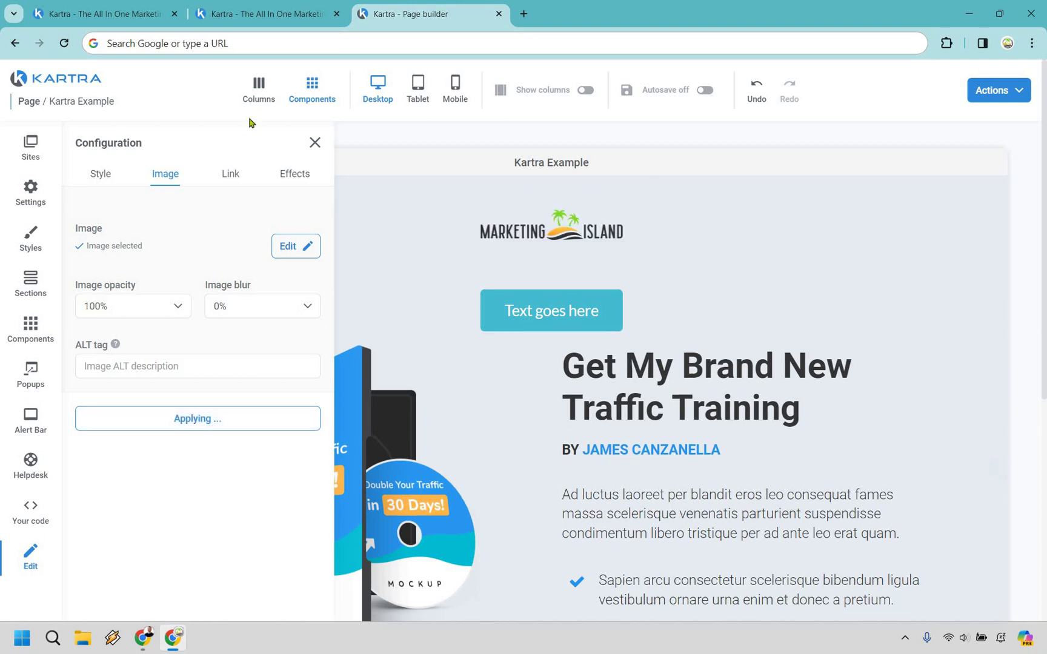
{"action": "left_click", "coordinate": [588, 277]}
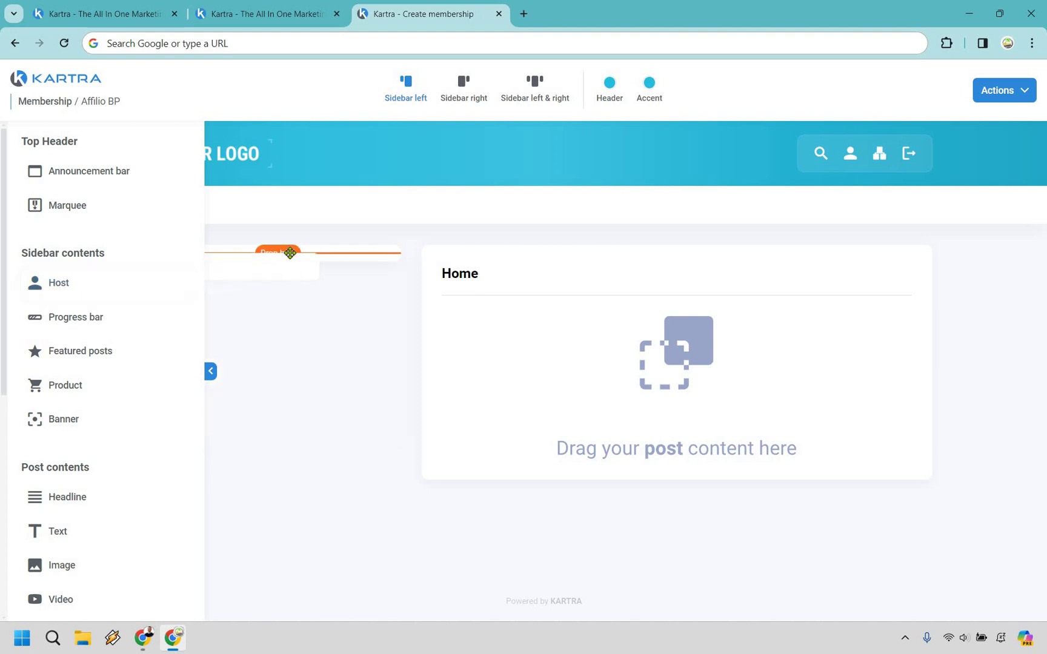
Drop a Host card into the sidebar, save it, and collapse the elements panel.
{"action": "left_click_drag", "start_coordinate": [257, 266], "coordinate": [282, 253]}
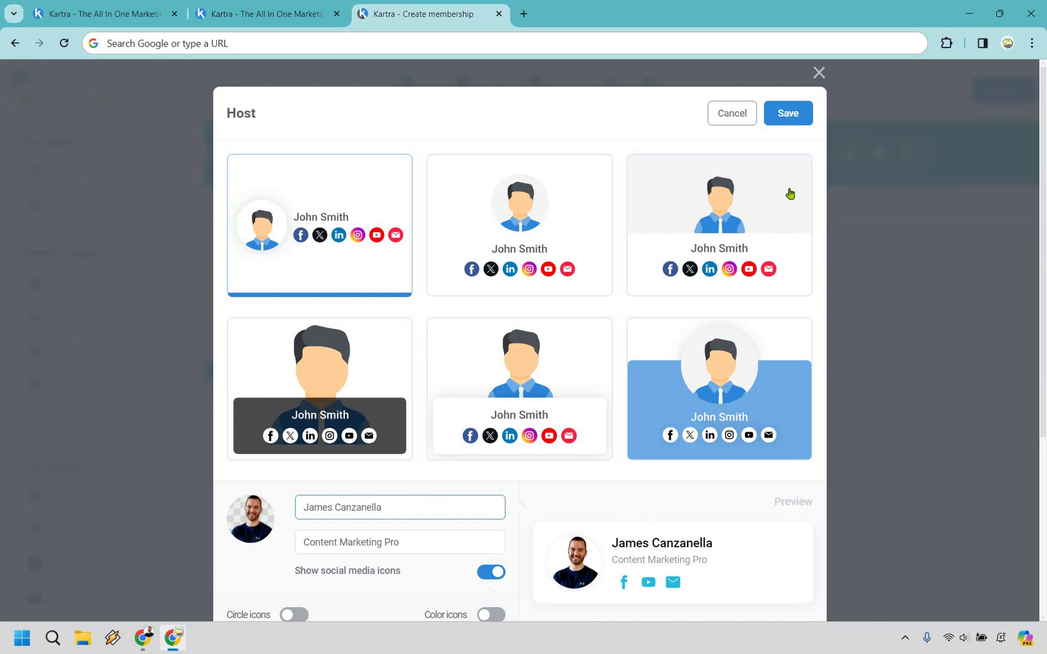
{"action": "left_click", "coordinate": [787, 113]}
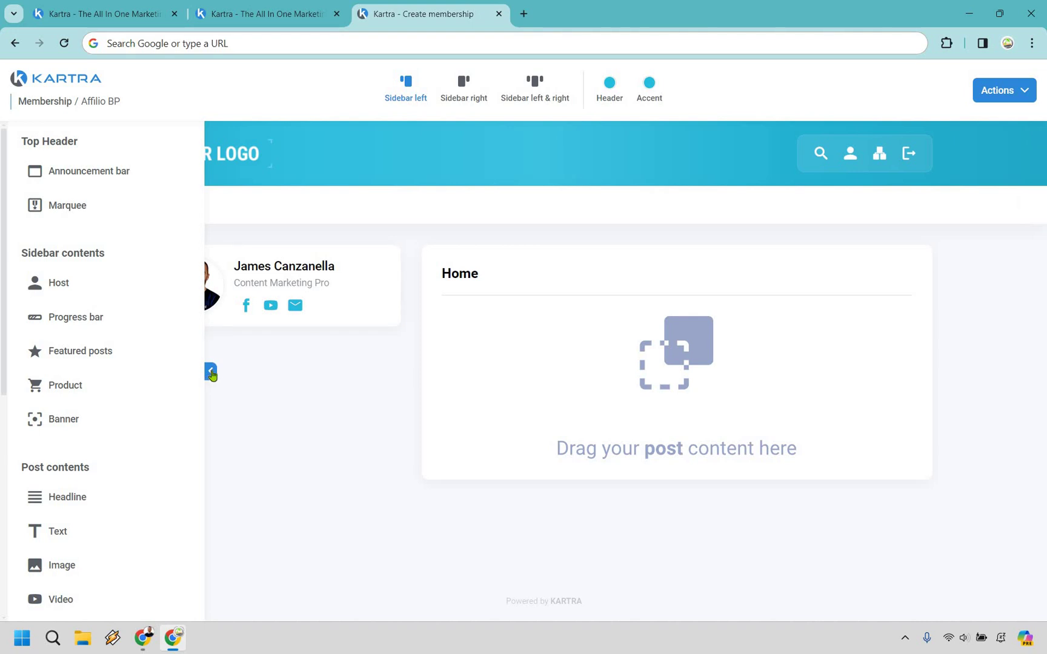
{"action": "left_click", "coordinate": [211, 373]}
{"action": "mouse_move", "coordinate": [279, 285]}
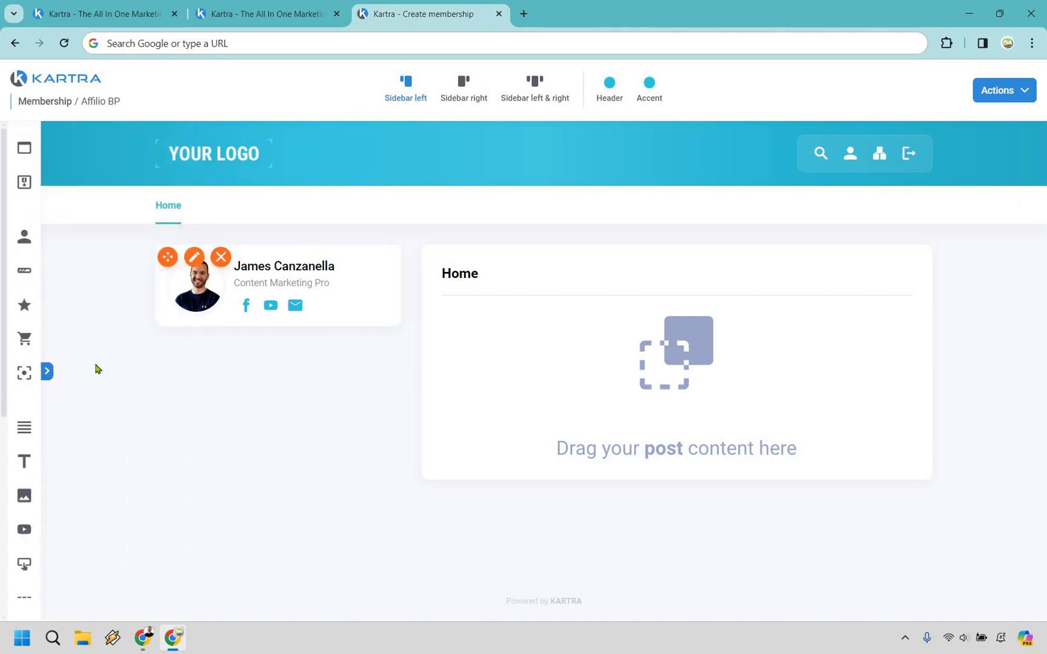
{"action": "left_click", "coordinate": [47, 371]}
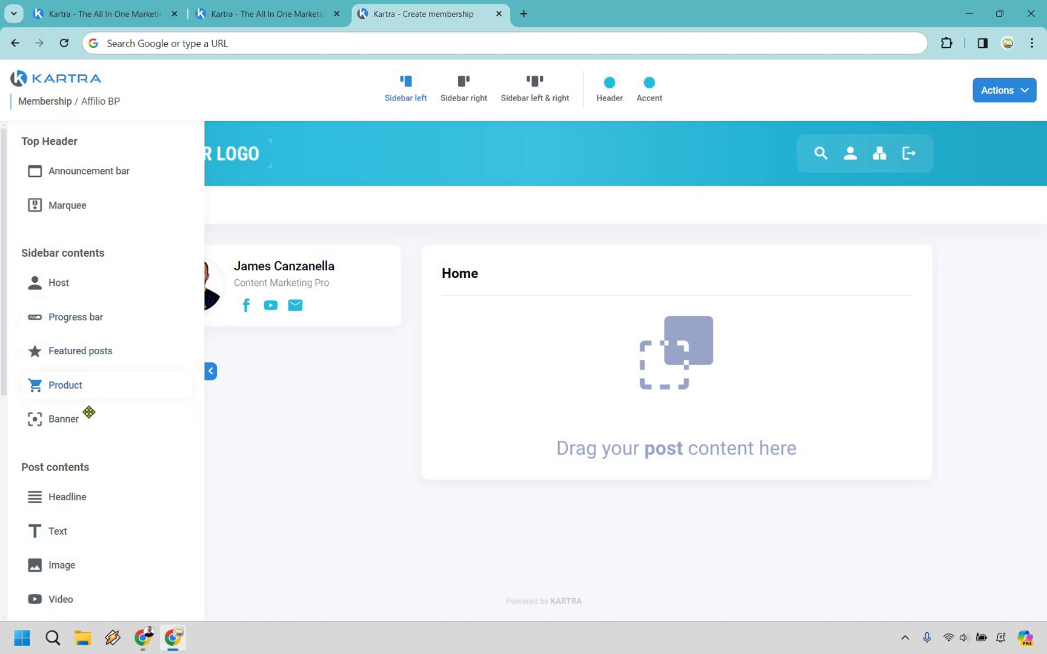
{"action": "left_click", "coordinate": [210, 372]}
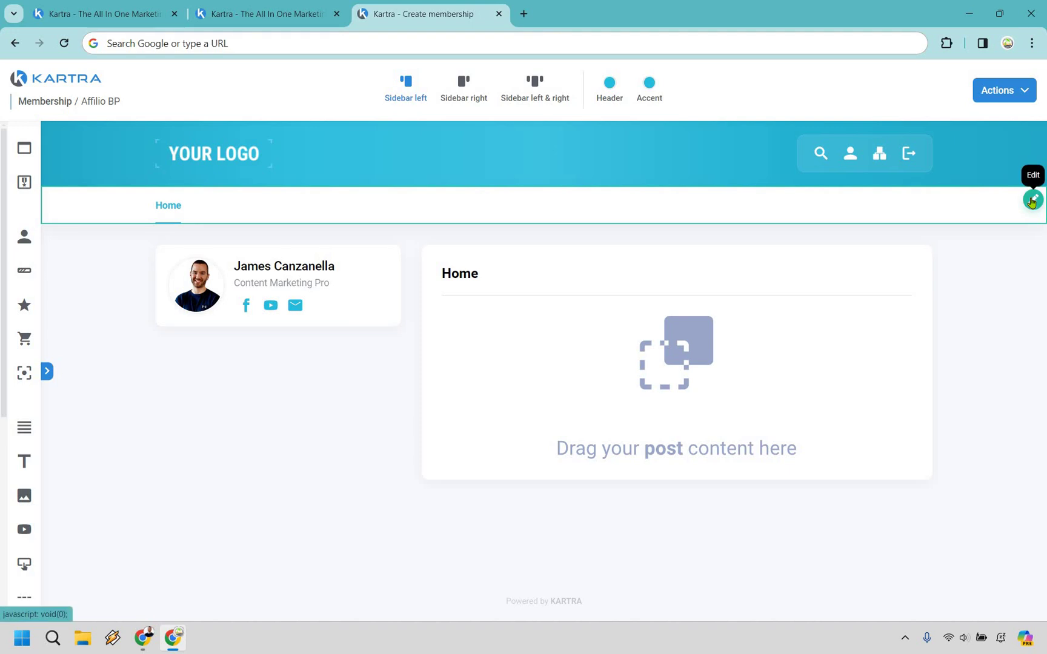
Add an Introduction category with Introduction and Explained subcategories.
{"action": "left_click", "coordinate": [1032, 200]}
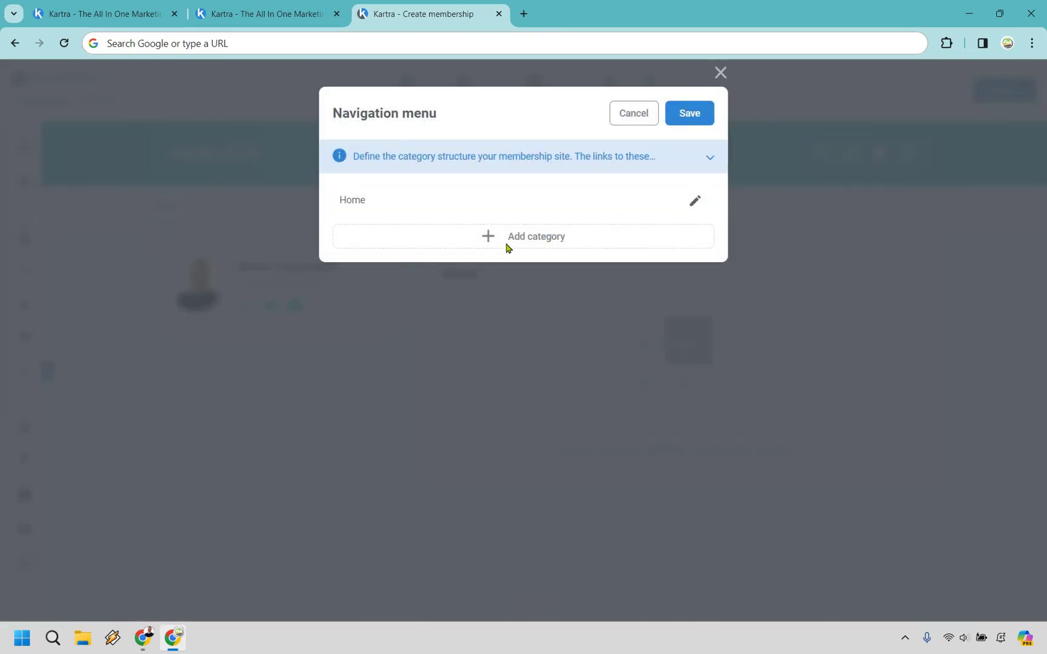
{"action": "left_click", "coordinate": [507, 246]}
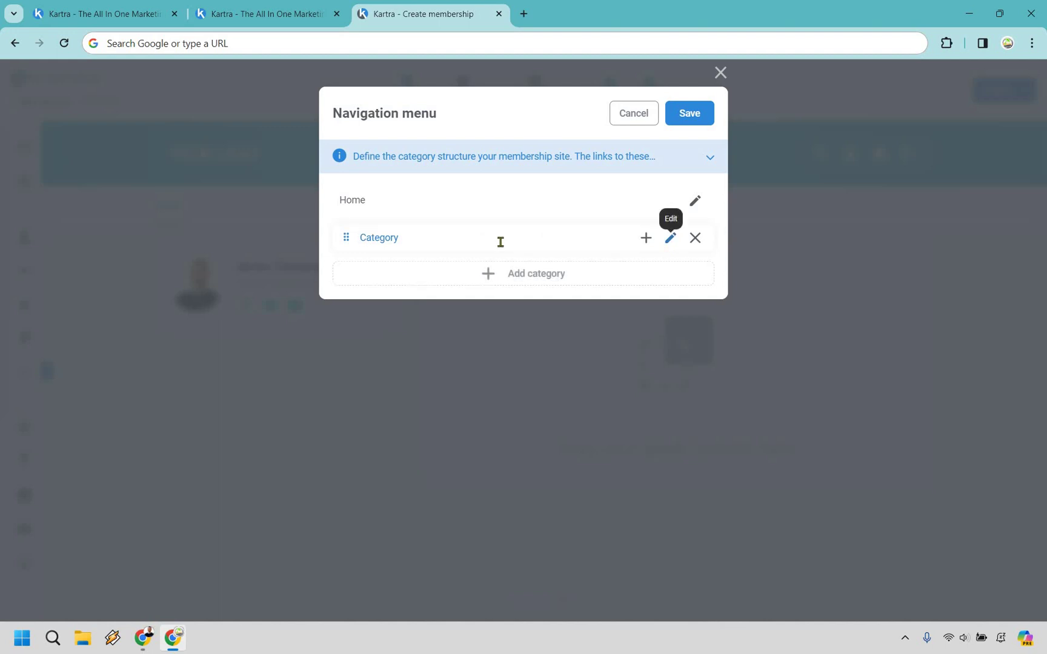
{"action": "left_click", "coordinate": [500, 242]}
{"action": "type", "text": "Introduction"}
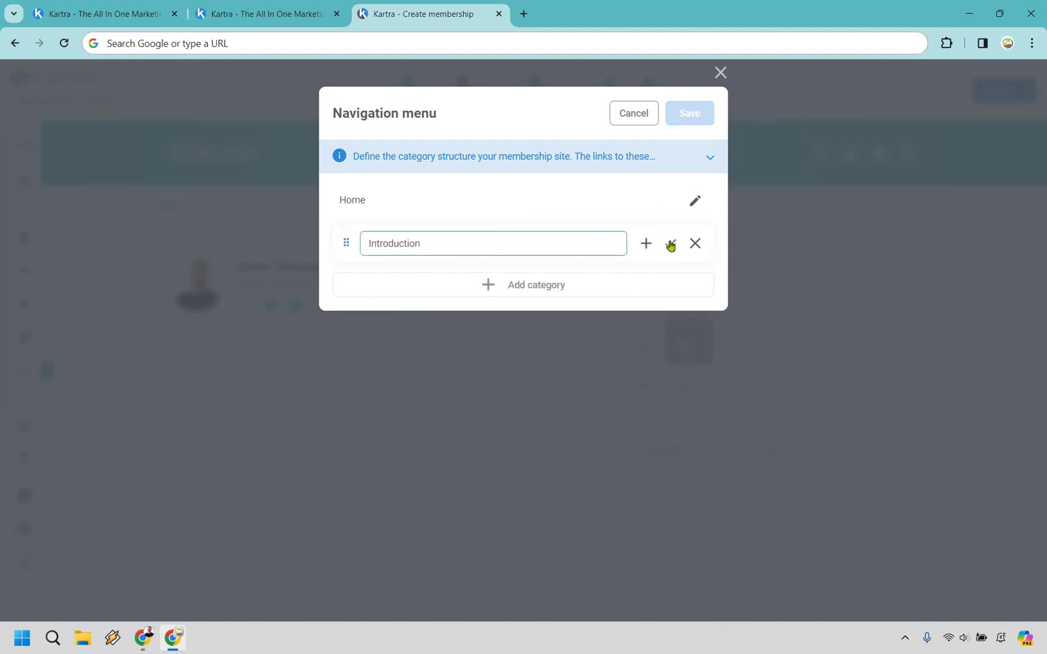
{"action": "key", "text": "Return"}
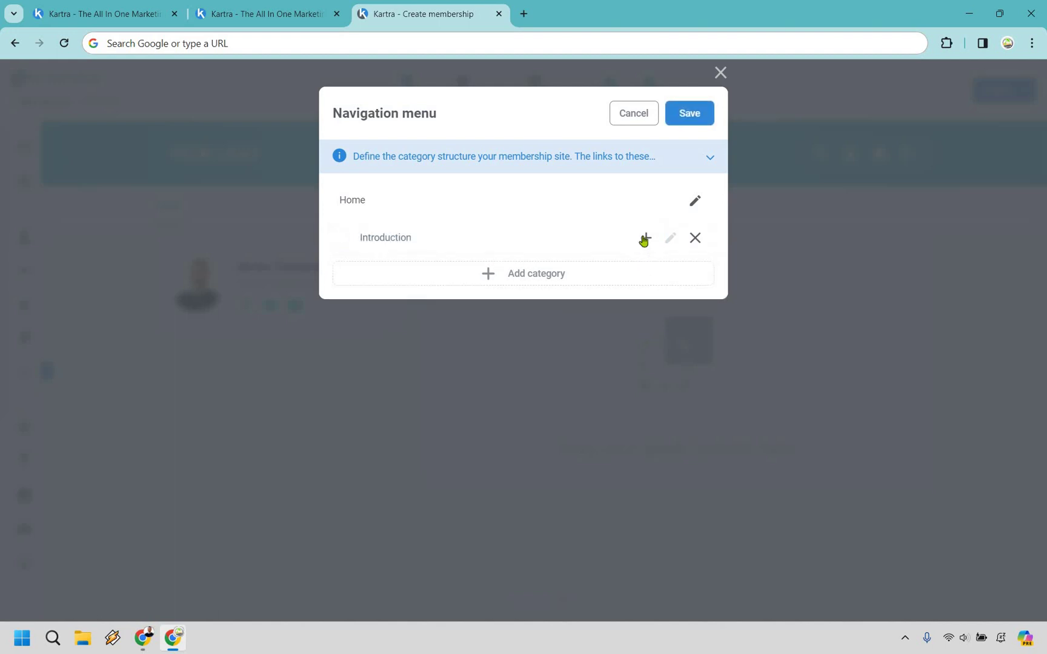
{"action": "left_click", "coordinate": [647, 237]}
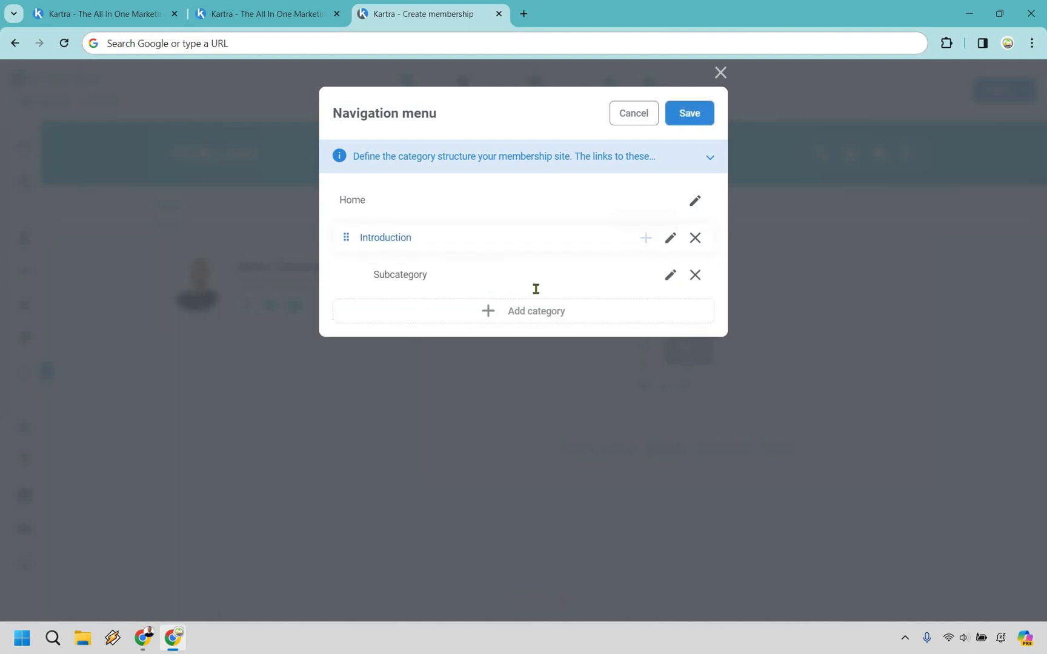
{"action": "left_click", "coordinate": [491, 280]}
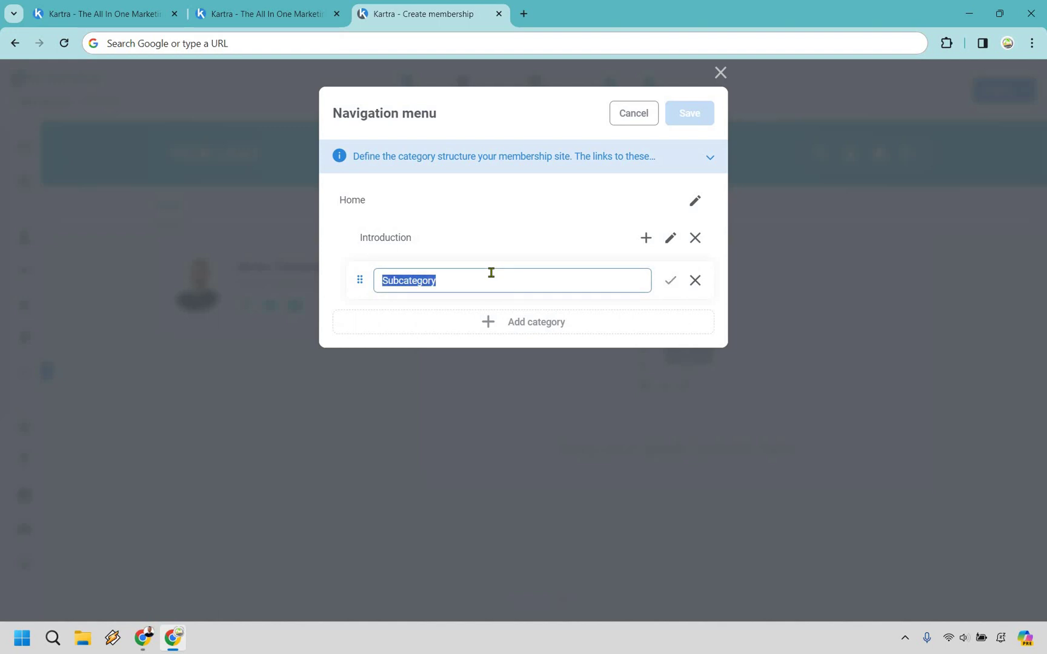
{"action": "type", "text": "Introduction"}
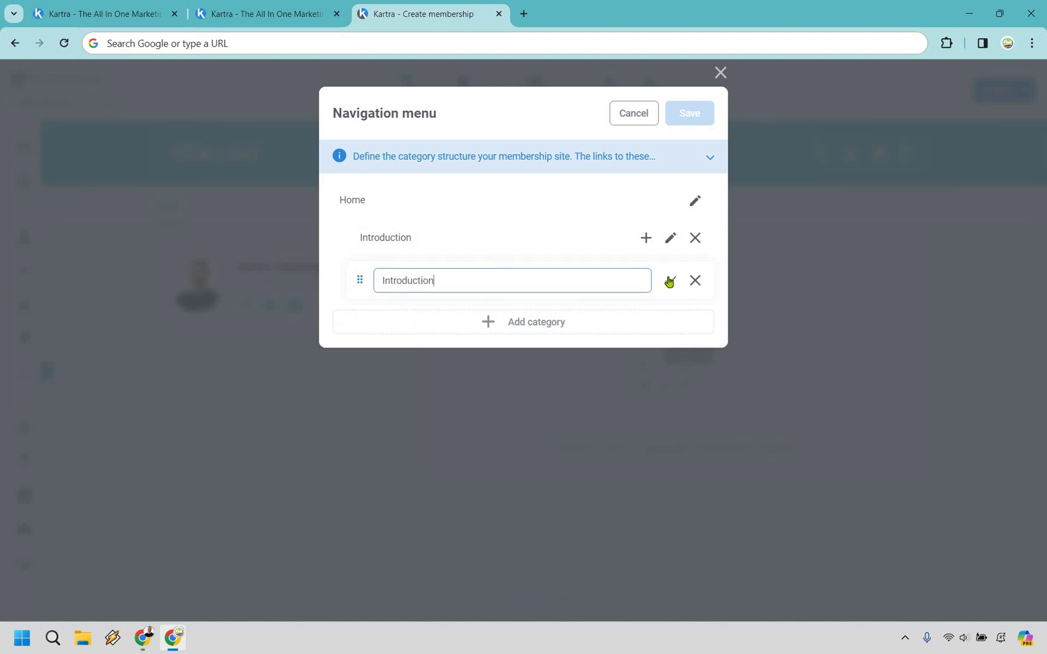
{"action": "key", "text": "Return"}
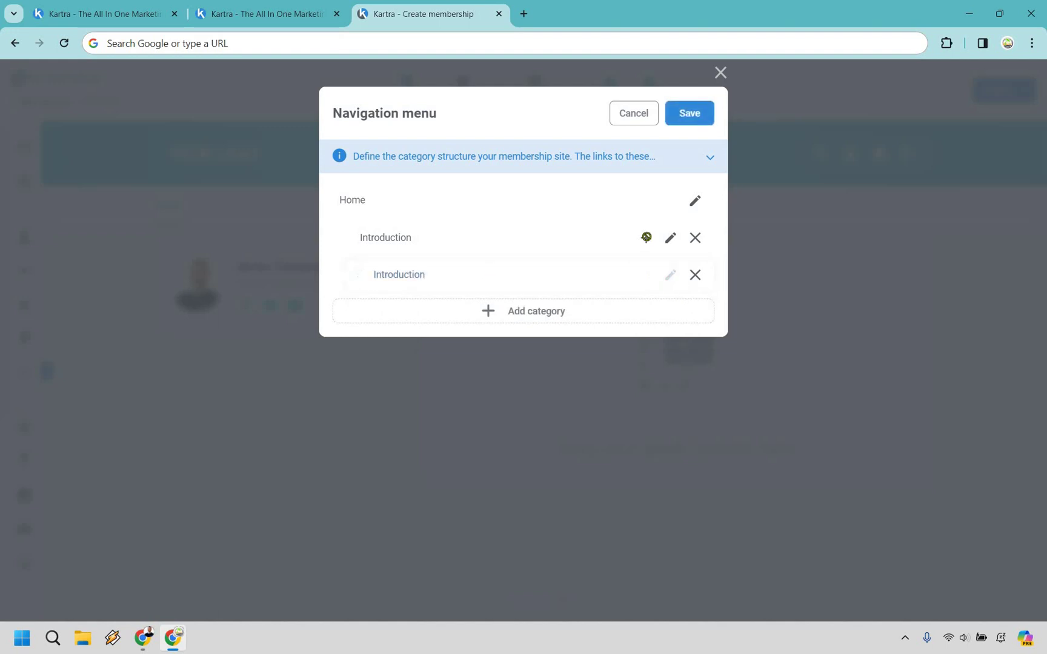
{"action": "left_click", "coordinate": [646, 238]}
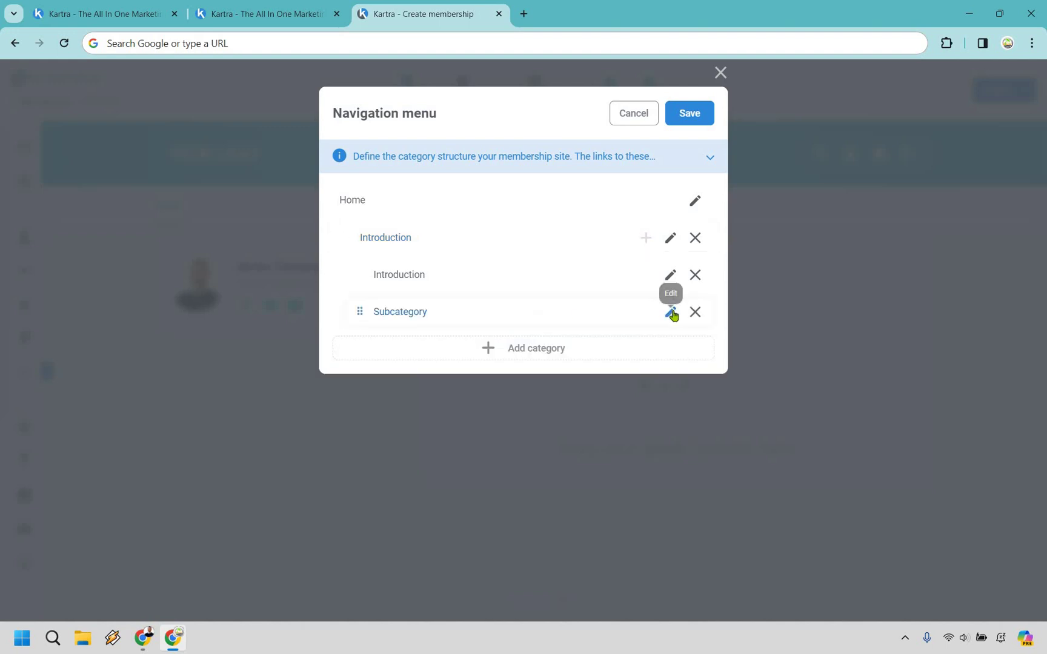
{"action": "left_click", "coordinate": [555, 315]}
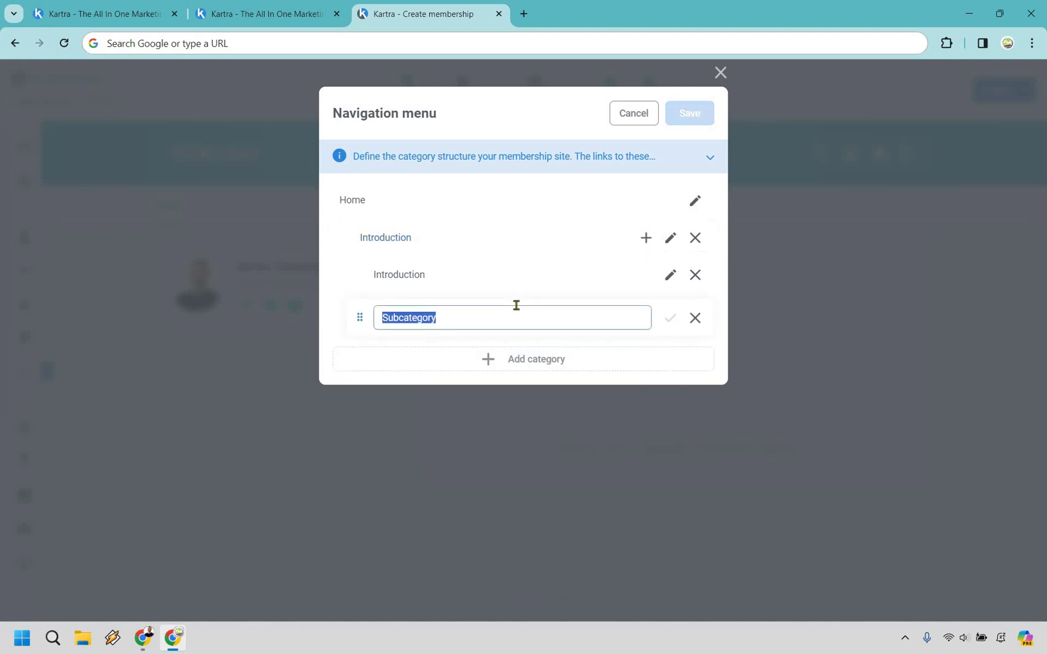
{"action": "type", "text": "Explained"}
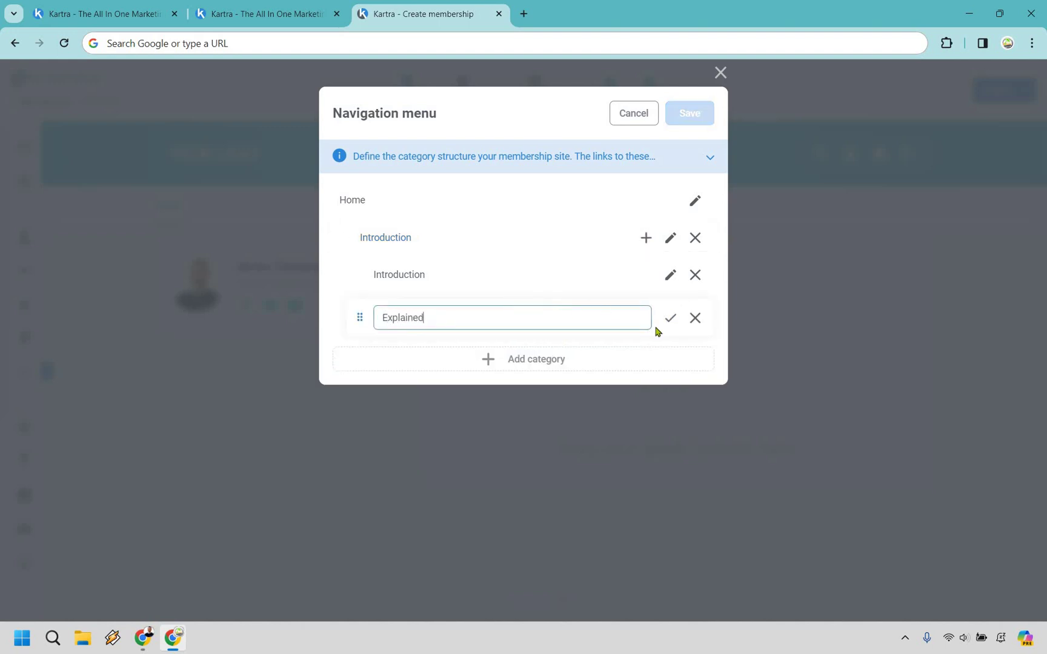
{"action": "left_click", "coordinate": [669, 318]}
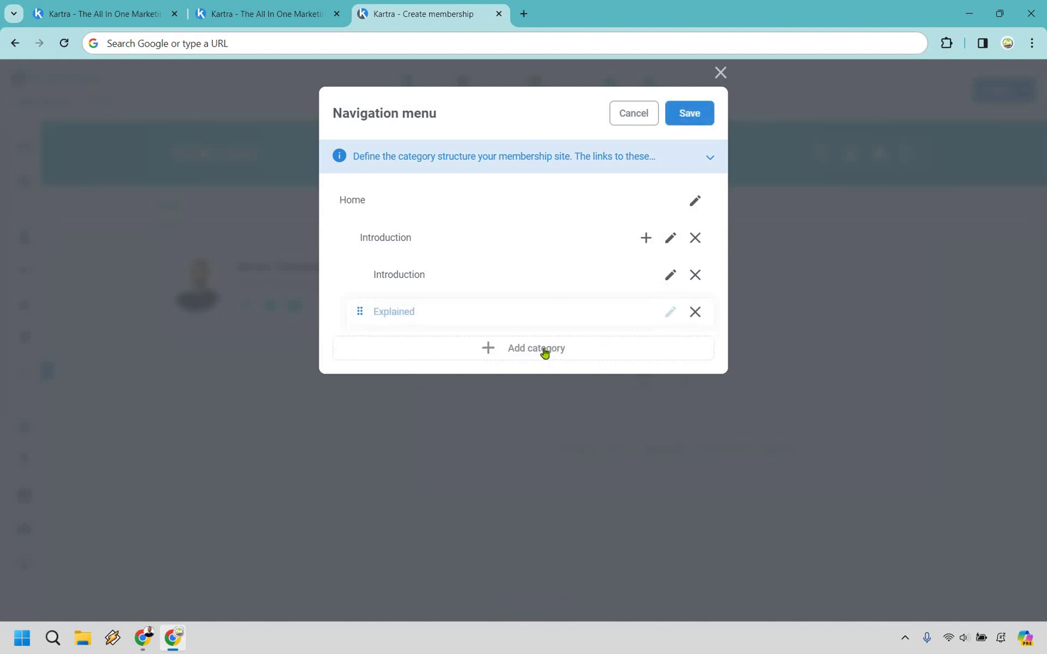
Add a Step 1 category with a How To Get Started subcategory and save the menu.
{"action": "left_click", "coordinate": [646, 351]}
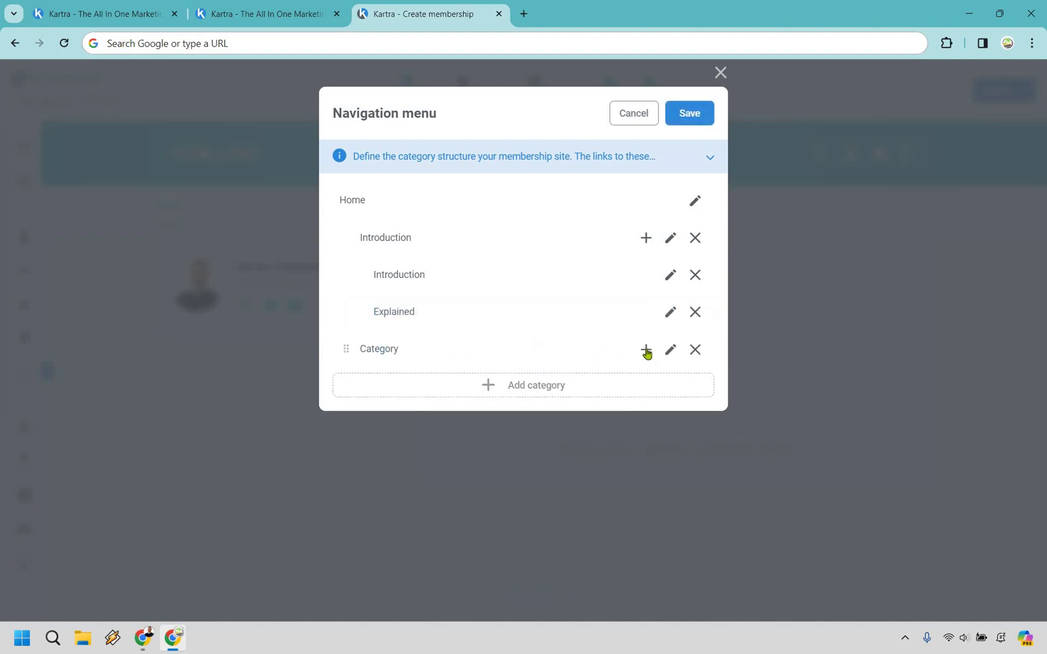
{"action": "left_click", "coordinate": [669, 351]}
{"action": "type", "text": "Step 1"}
{"action": "left_click", "coordinate": [647, 354]}
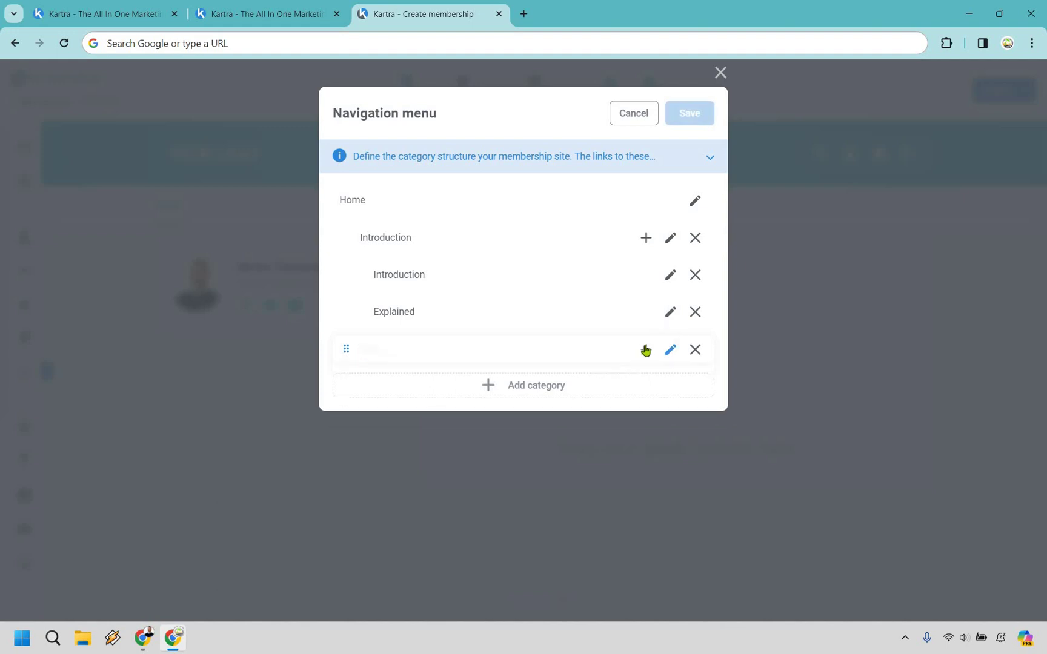
{"action": "left_click", "coordinate": [645, 350]}
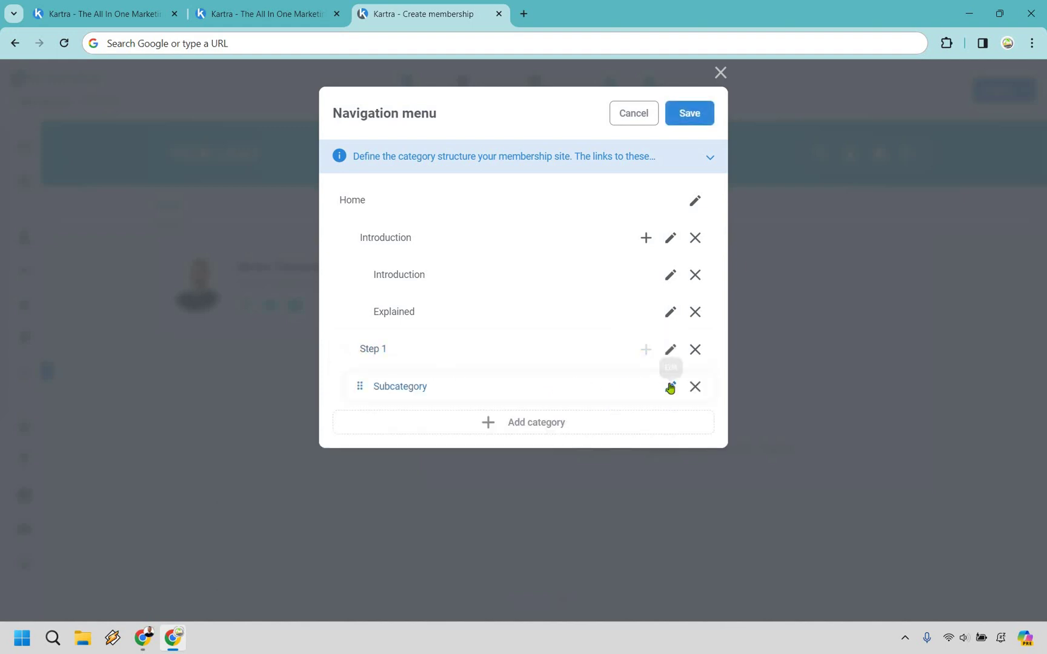
{"action": "double_click", "coordinate": [455, 389]}
{"action": "type", "text": "How To Ge"}
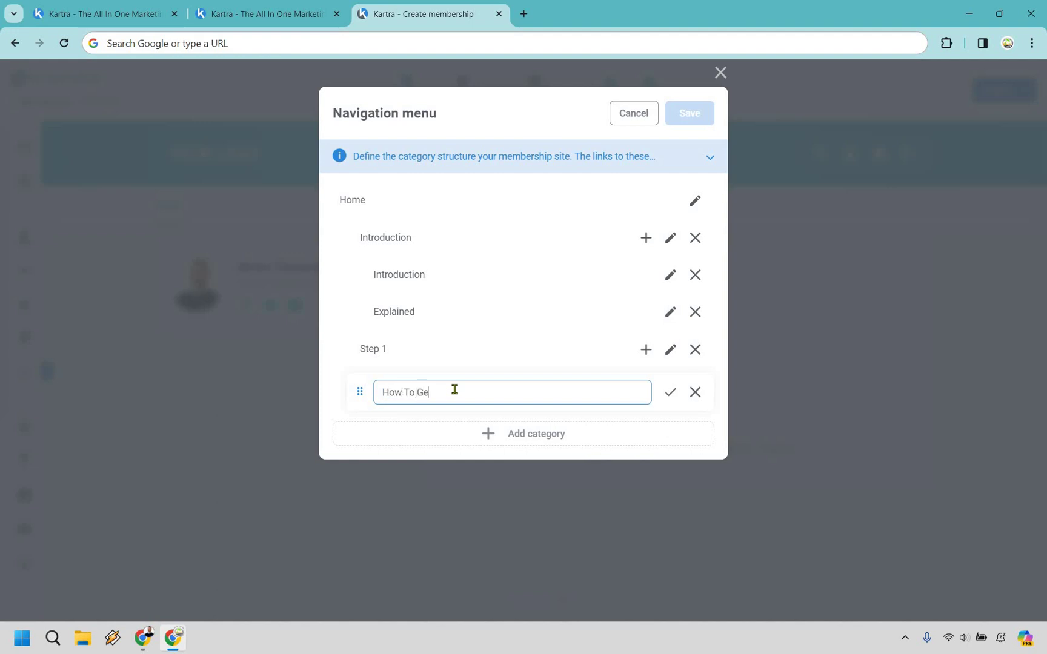
{"action": "type", "text": "t Started"}
{"action": "key", "text": "Return"}
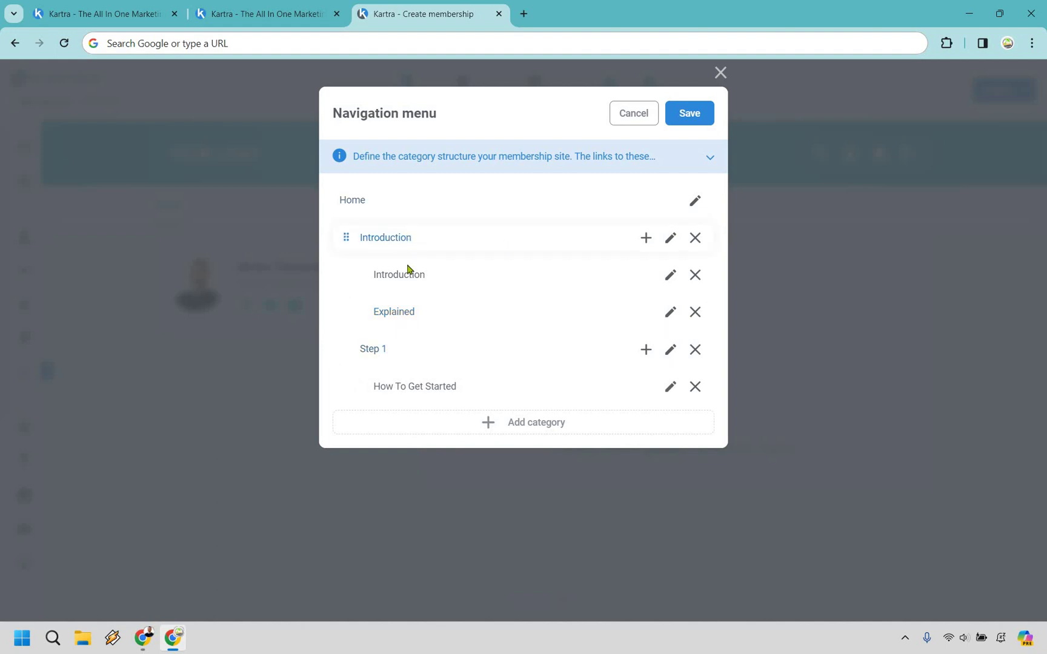
{"action": "left_click", "coordinate": [691, 114]}
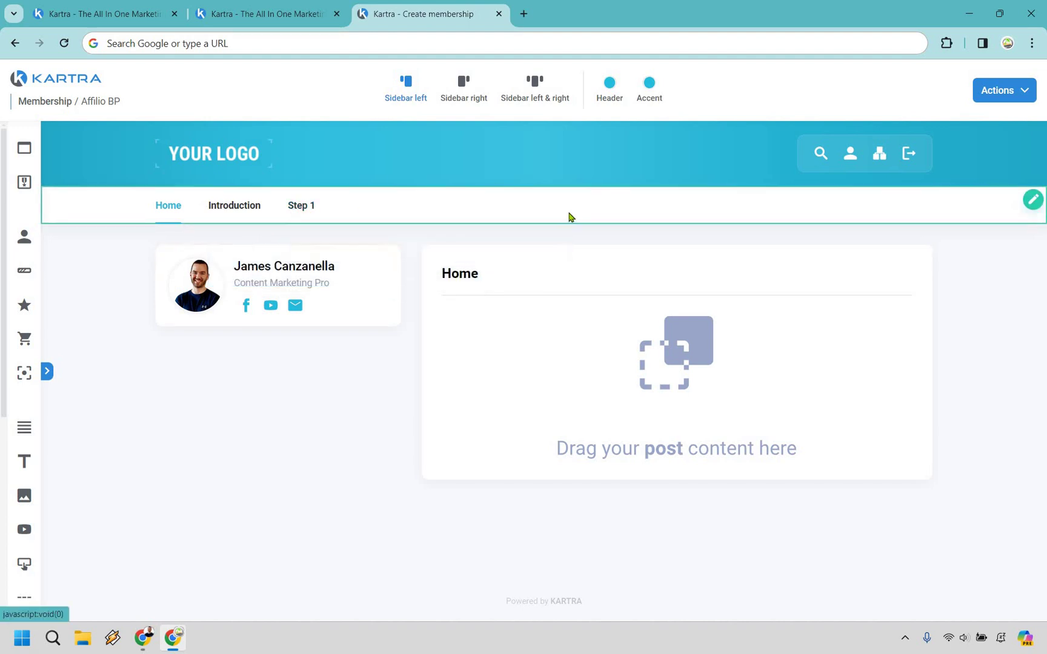
Drag a New post named Introduction into the Introduction section and save it.
{"action": "mouse_move", "coordinate": [235, 205]}
{"action": "left_click", "coordinate": [244, 243]}
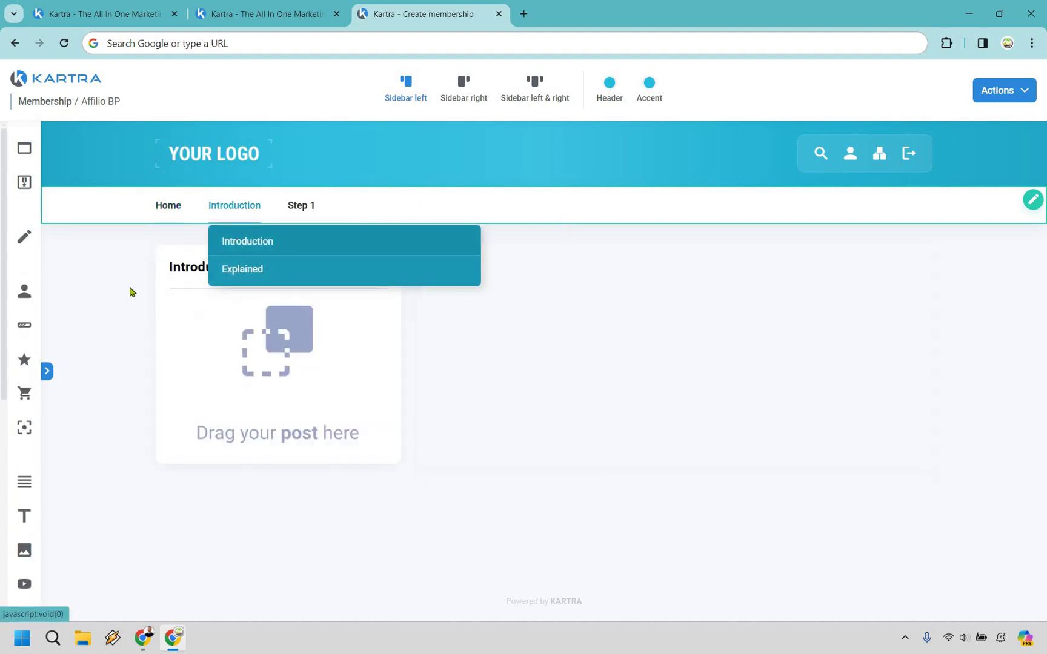
{"action": "left_click", "coordinate": [47, 374]}
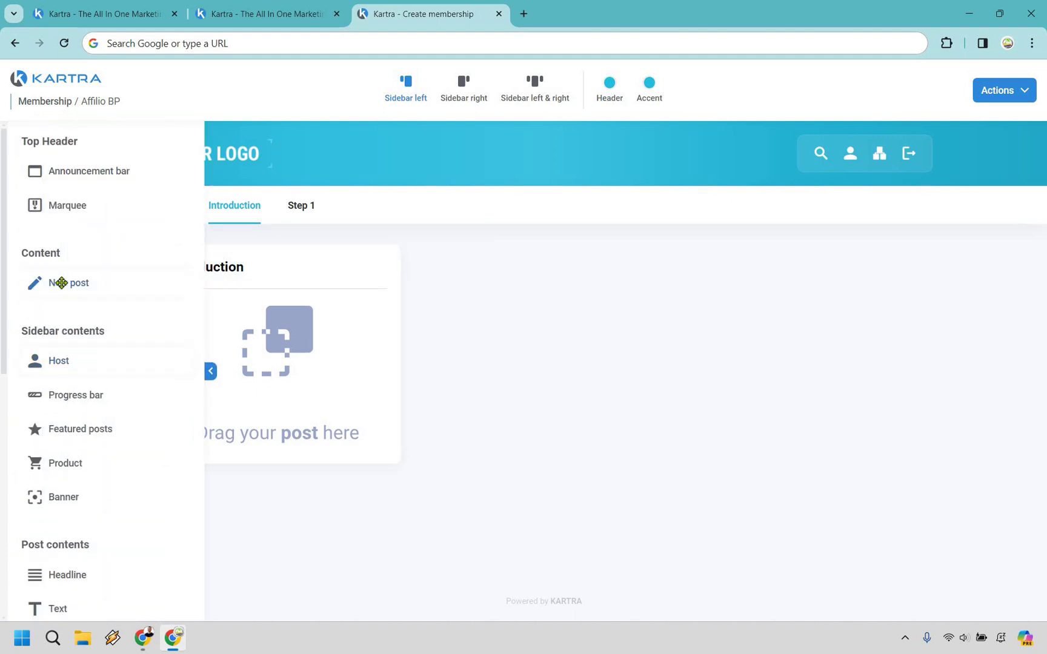
{"action": "left_click_drag", "start_coordinate": [62, 283], "coordinate": [286, 309]}
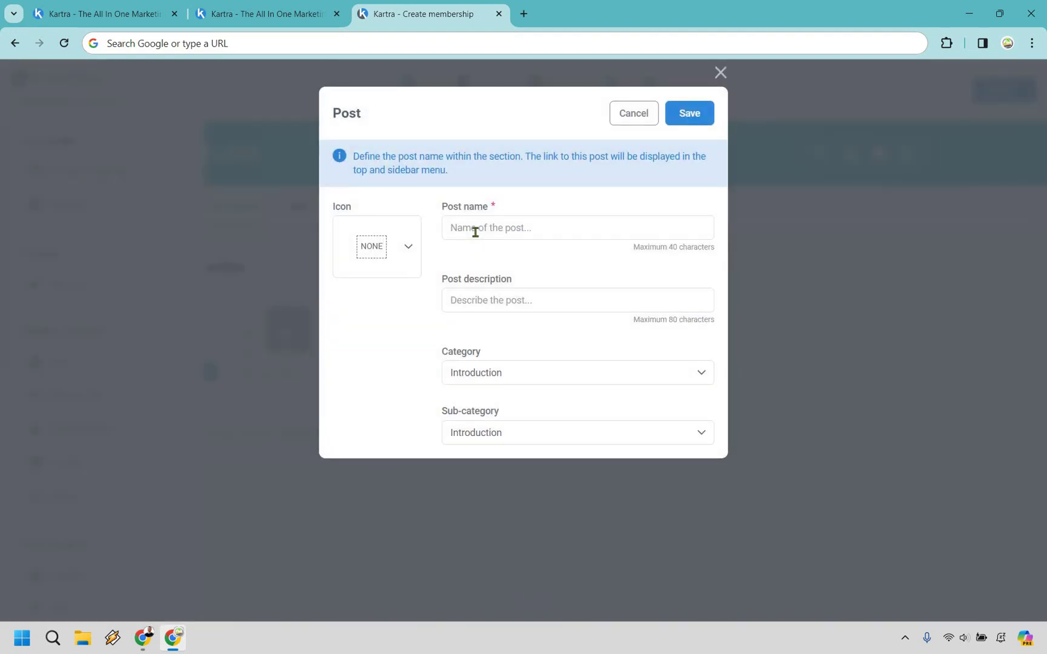
{"action": "type", "text": "Introduction"}
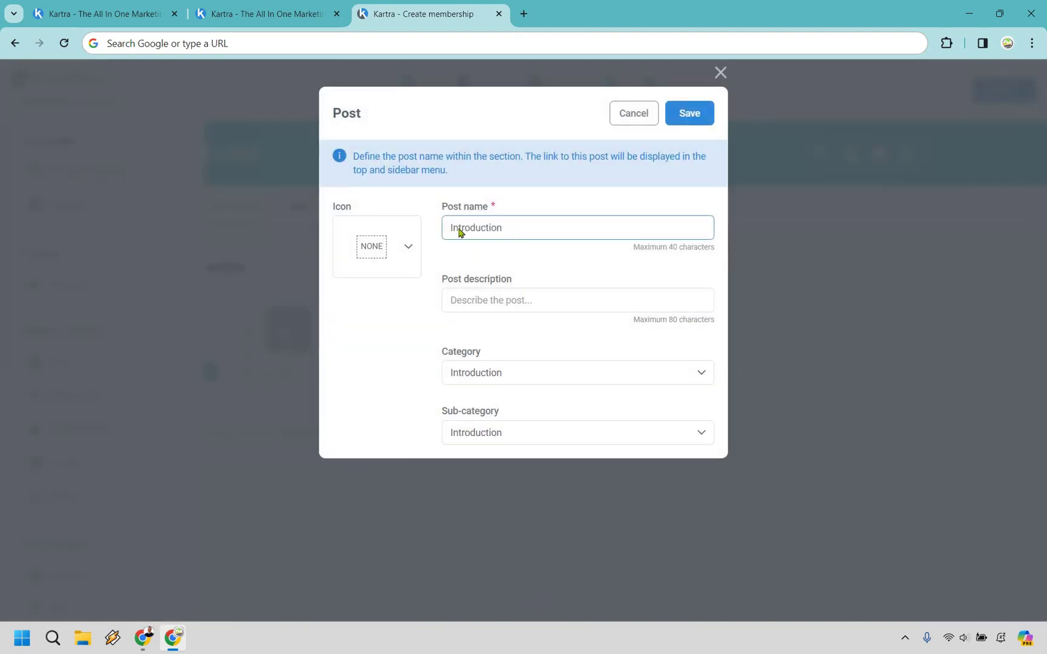
{"action": "left_click", "coordinate": [687, 115]}
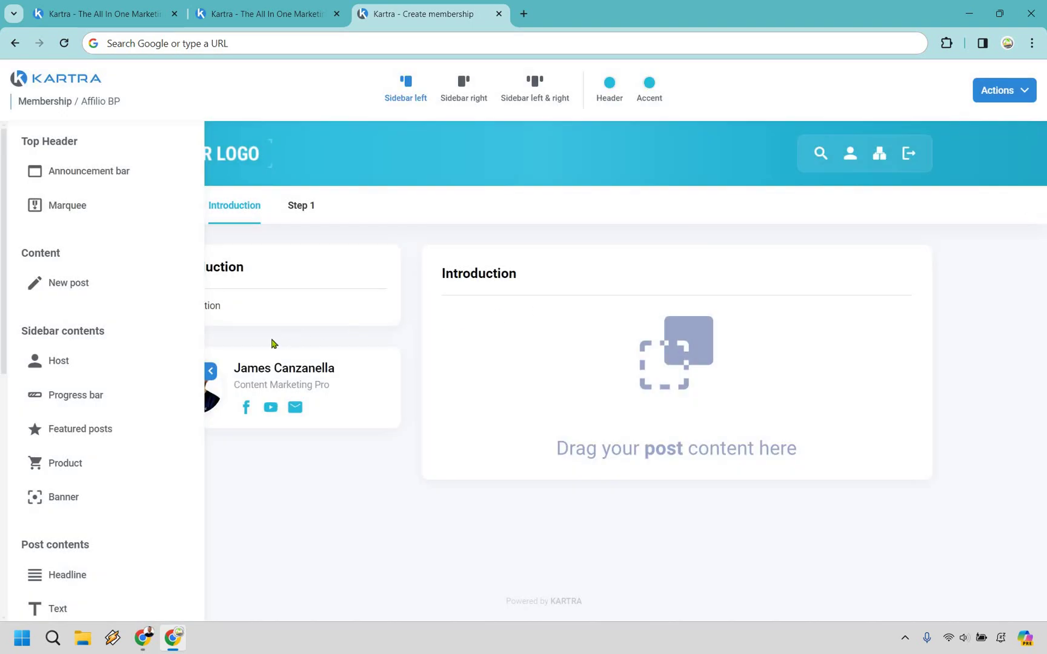
{"action": "scroll", "coordinate": [61, 491], "scroll_direction": "down", "scroll_amount": 2}
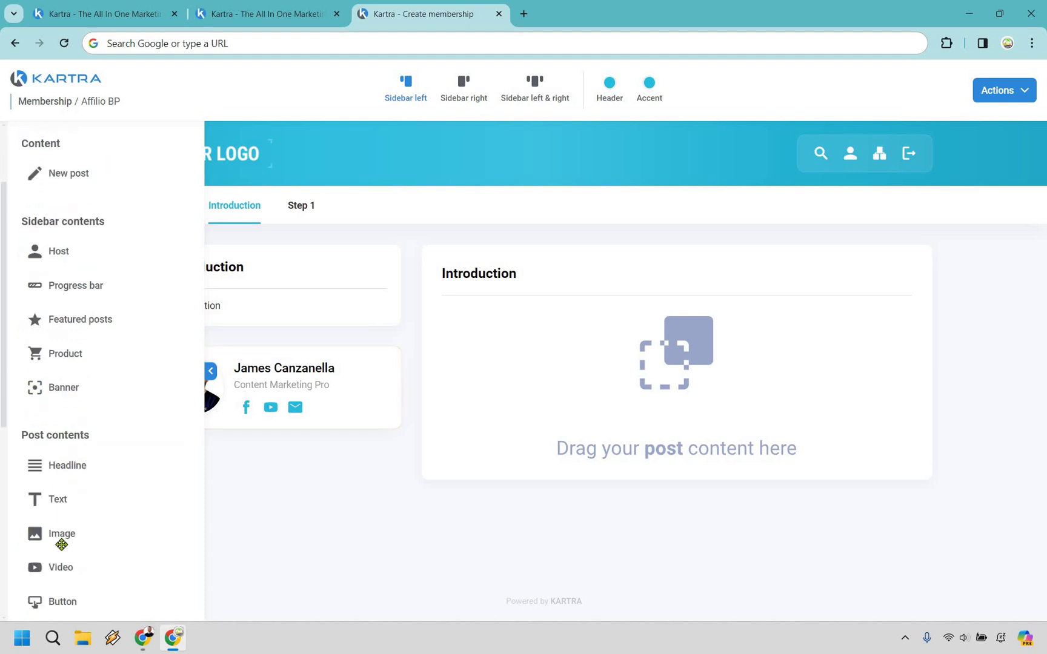
{"action": "scroll", "coordinate": [62, 544], "scroll_direction": "down", "scroll_amount": 1}
Add a Video block sourced from Kartra Video's Introduction.mp4 and save it.
{"action": "left_click_drag", "start_coordinate": [61, 542], "coordinate": [681, 318]}
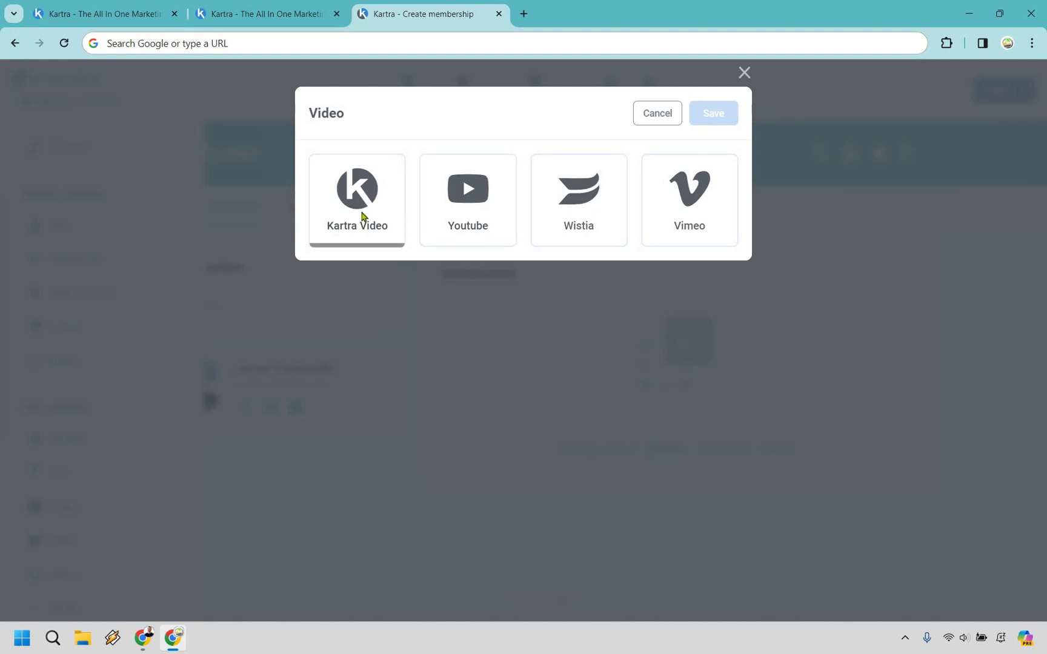
{"action": "left_click", "coordinate": [384, 246]}
{"action": "left_click", "coordinate": [636, 306]}
{"action": "left_click", "coordinate": [623, 407]}
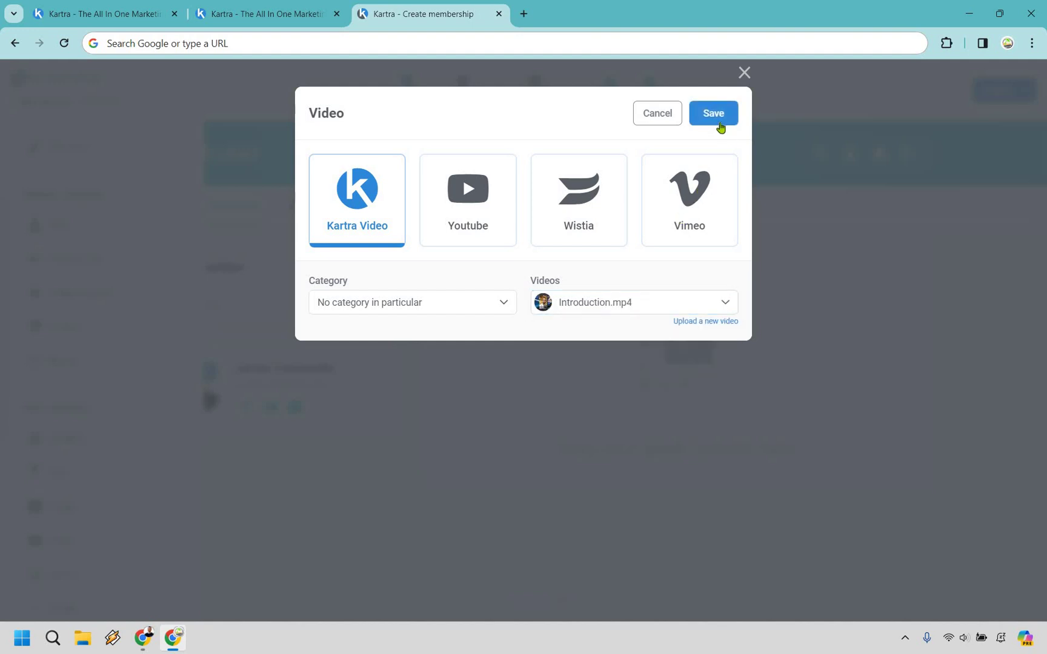
{"action": "left_click", "coordinate": [714, 113]}
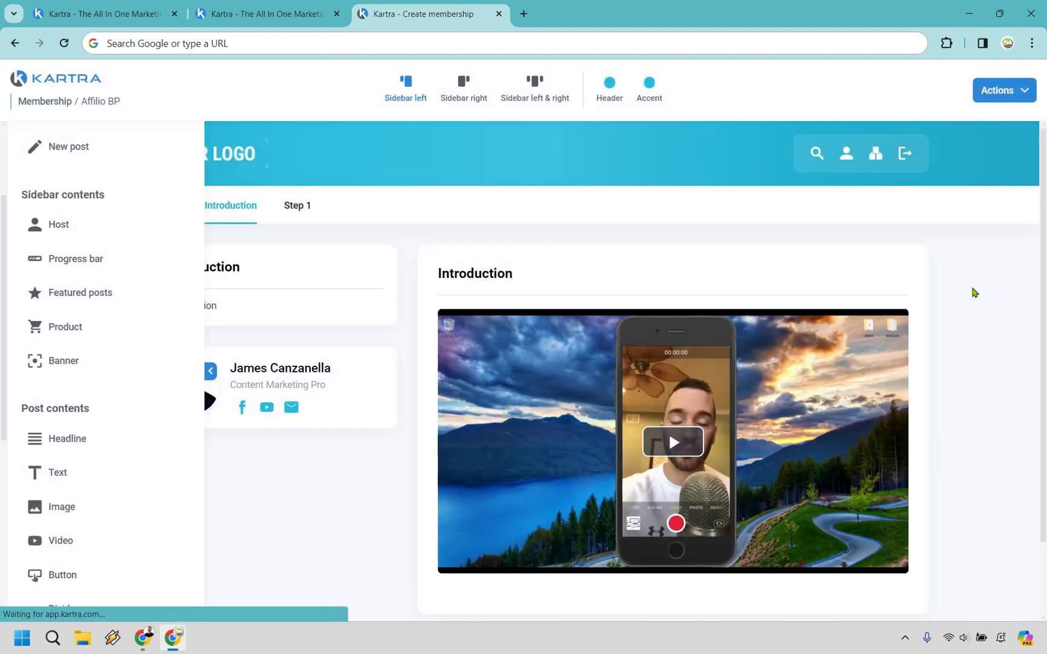
{"action": "scroll", "coordinate": [667, 394], "scroll_direction": "down", "scroll_amount": 2}
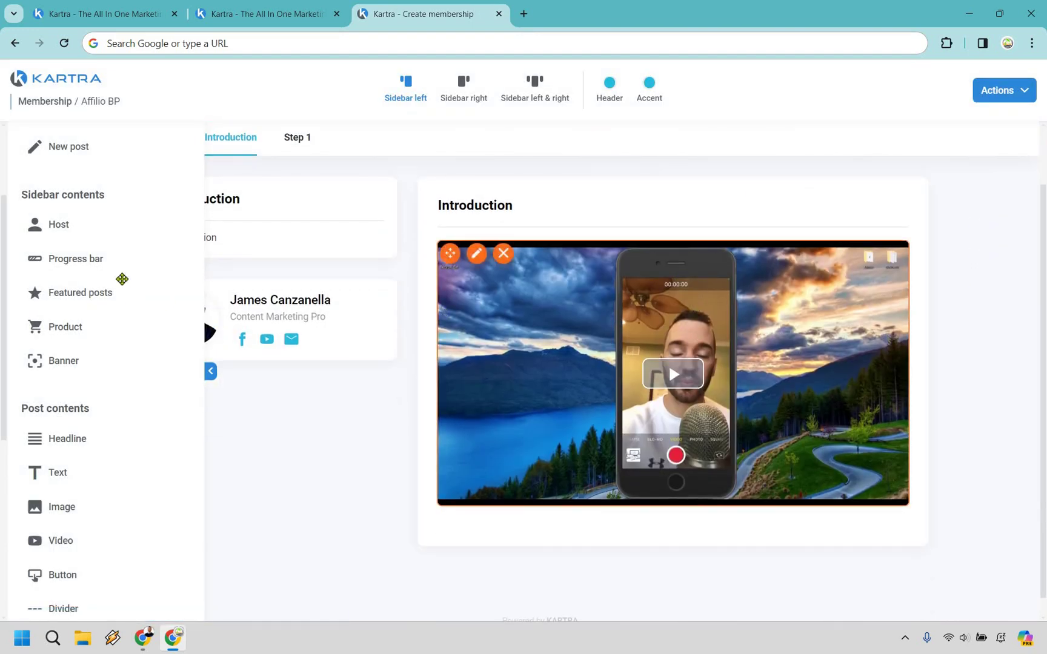
{"action": "scroll", "coordinate": [64, 394], "scroll_direction": "down", "scroll_amount": 2}
{"action": "left_click_drag", "start_coordinate": [56, 404], "coordinate": [725, 512]}
Edit the placeholder paragraph below the video and dismiss the image setup without adding an image.
{"action": "double_click", "coordinate": [708, 500]}
{"action": "key", "text": "ctrl+a"}
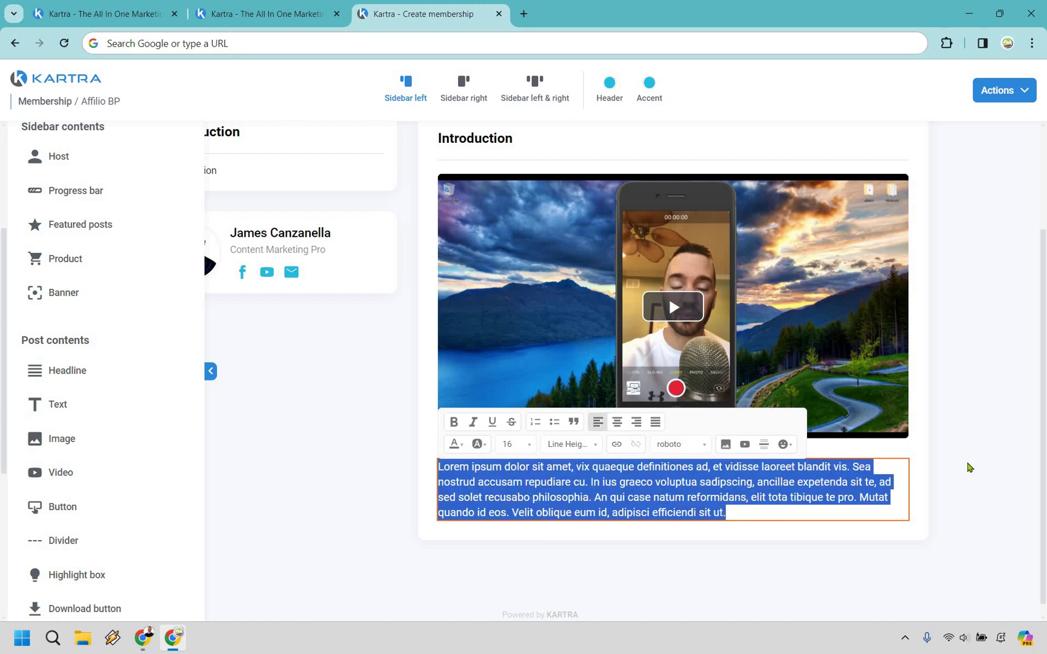
{"action": "left_click", "coordinate": [54, 297]}
{"action": "scroll", "coordinate": [98, 311], "scroll_direction": "down", "scroll_amount": 2}
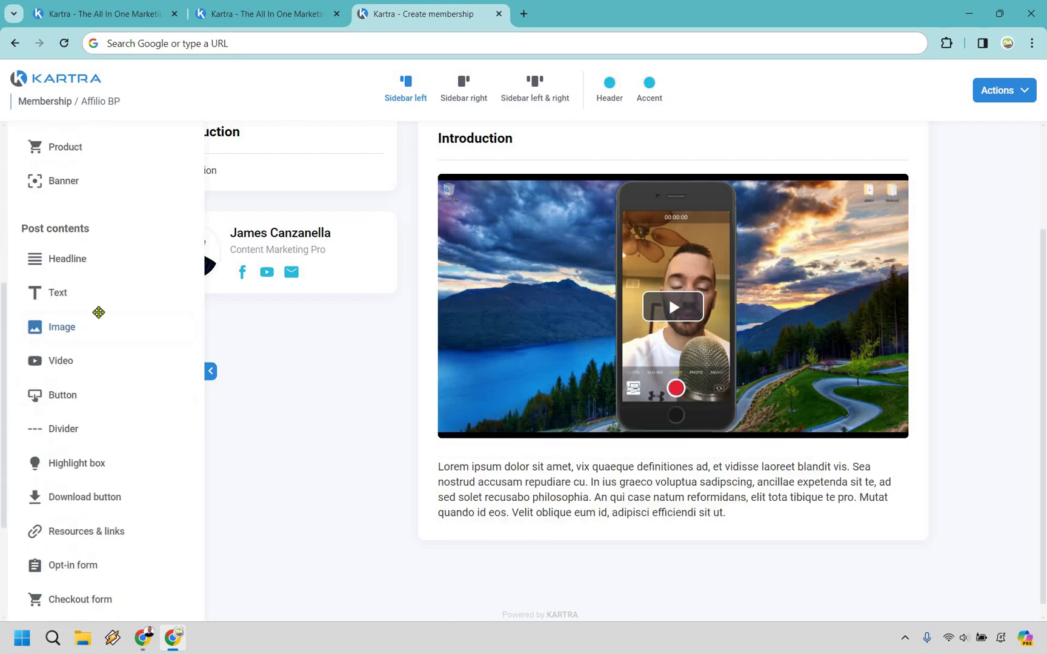
{"action": "left_click_drag", "start_coordinate": [662, 581], "coordinate": [843, 462]}
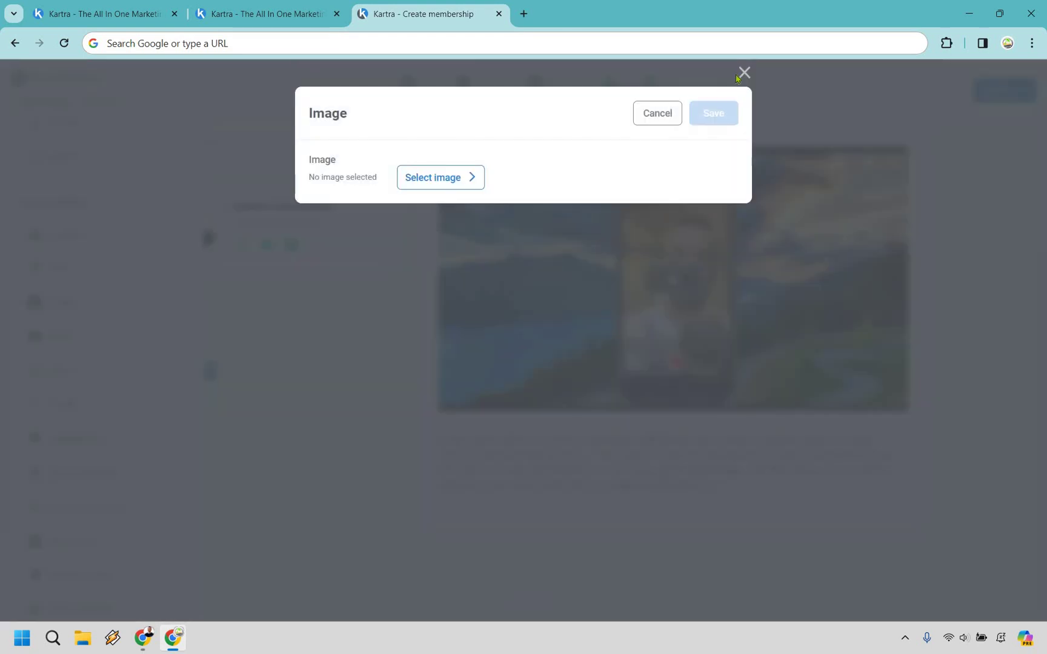
{"action": "key", "text": "Escape"}
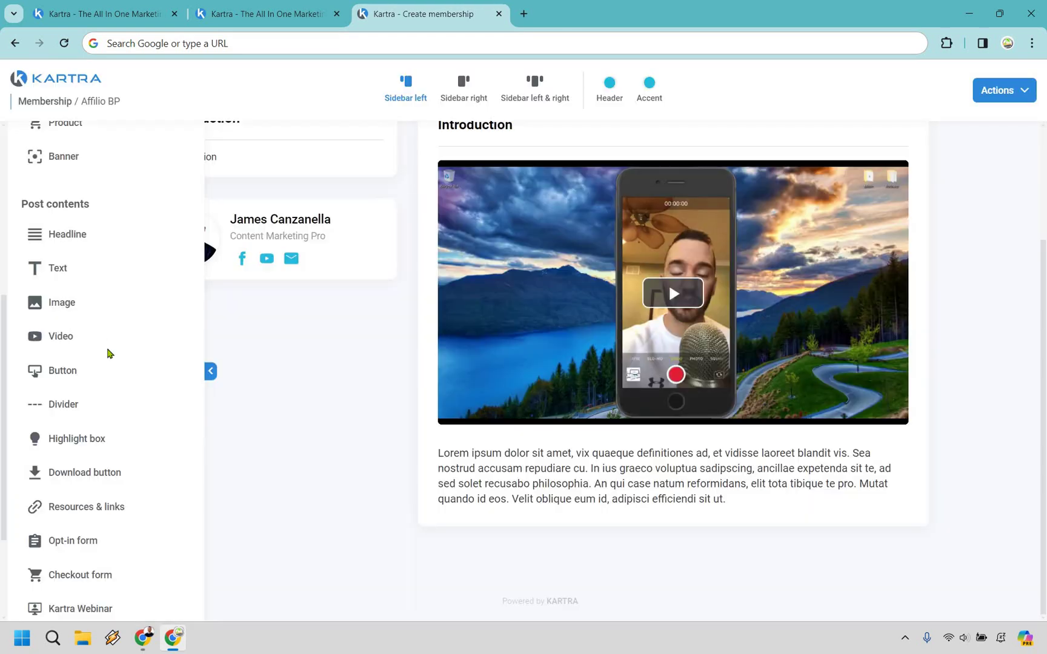
{"action": "scroll", "coordinate": [103, 321], "scroll_direction": "down", "scroll_amount": 1}
Abandon the downloadable-file upload and add a divider line beneath the paragraph.
{"action": "mouse_move", "coordinate": [84, 404]}
{"action": "left_mouse_down"}
{"action": "mouse_move", "coordinate": [684, 503]}
{"action": "mouse_move", "coordinate": [663, 590]}
{"action": "left_mouse_up"}
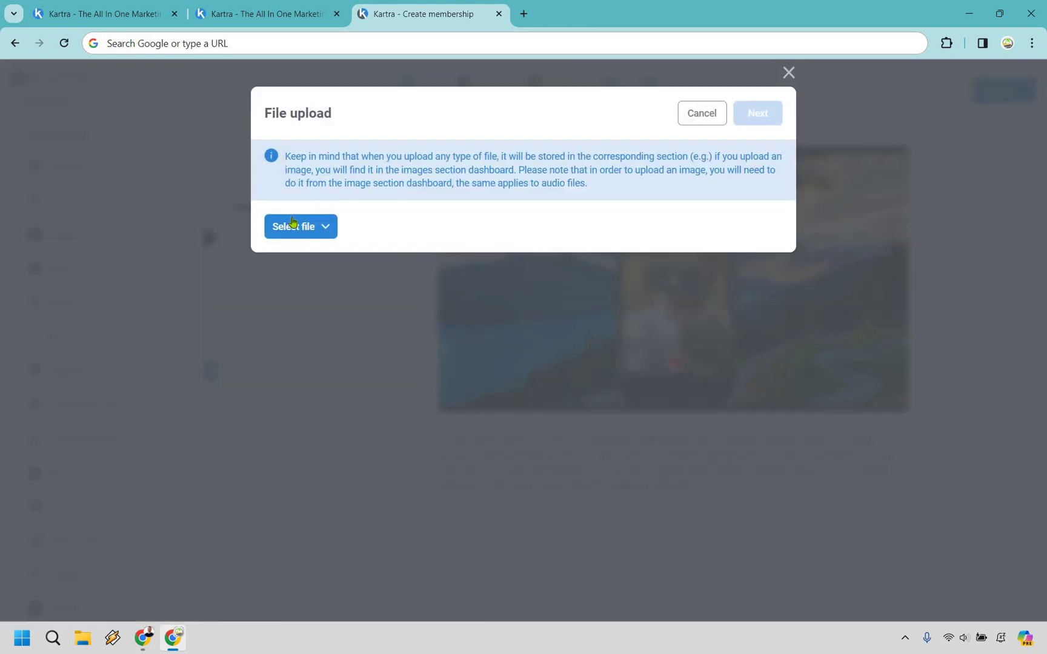
{"action": "left_click", "coordinate": [292, 226]}
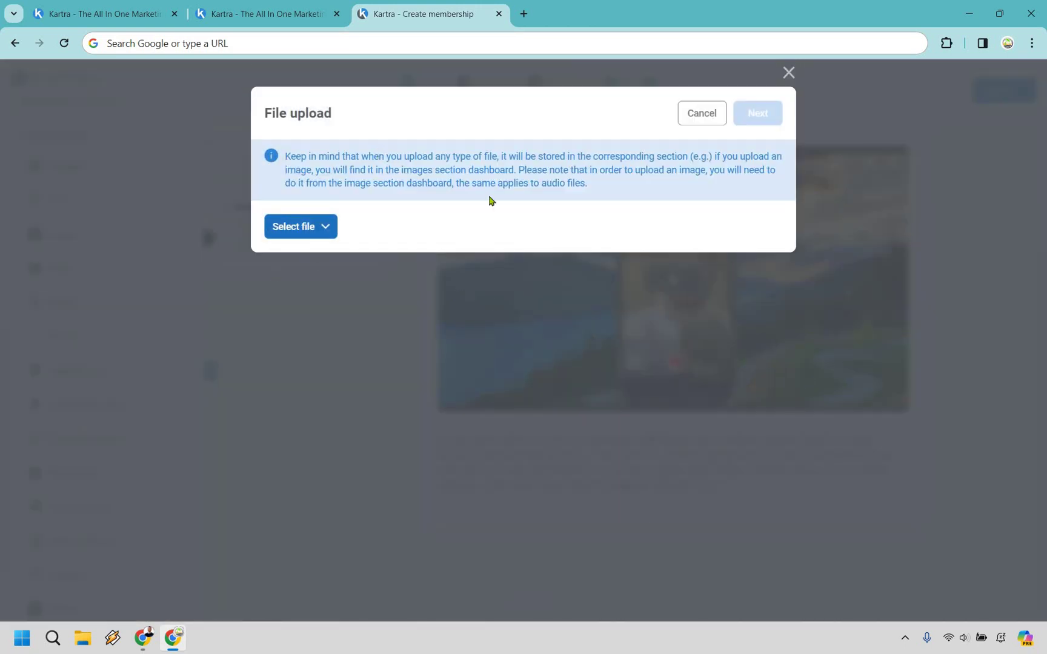
{"action": "left_click", "coordinate": [720, 114]}
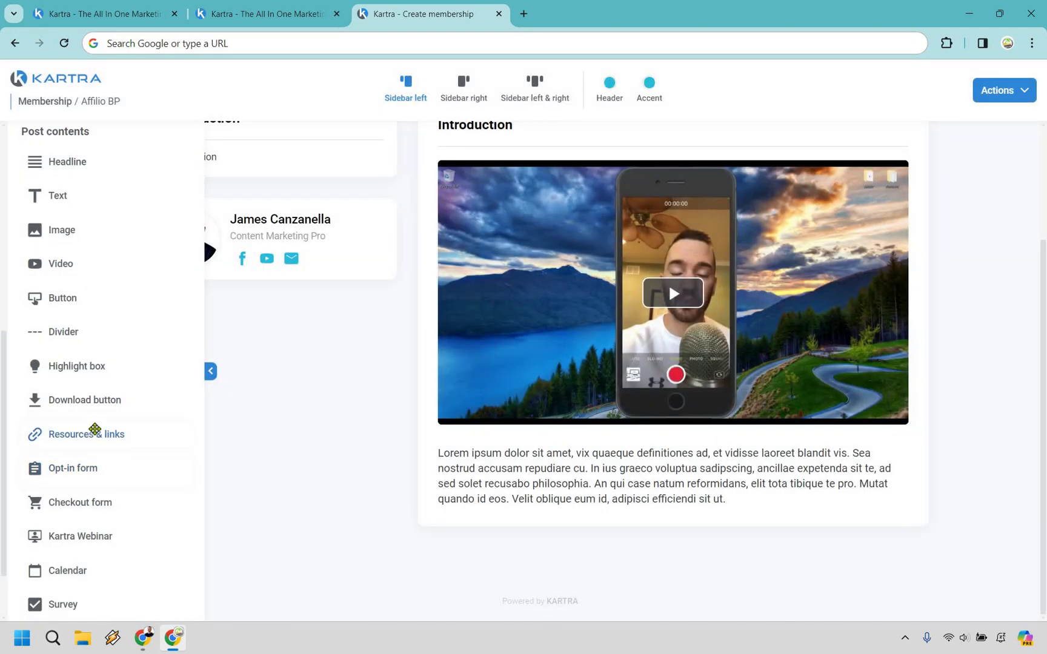
{"action": "scroll", "coordinate": [95, 430], "scroll_direction": "down", "scroll_amount": 2}
{"action": "scroll", "coordinate": [90, 368], "scroll_direction": "down", "scroll_amount": 1}
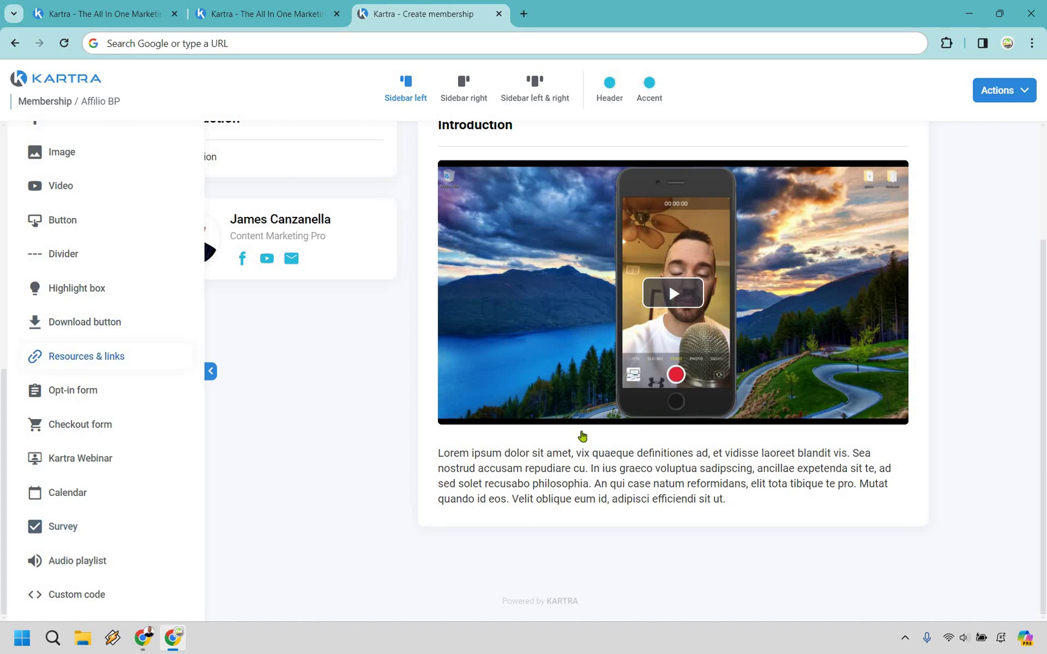
{"action": "left_click_drag", "start_coordinate": [583, 436], "coordinate": [674, 502]}
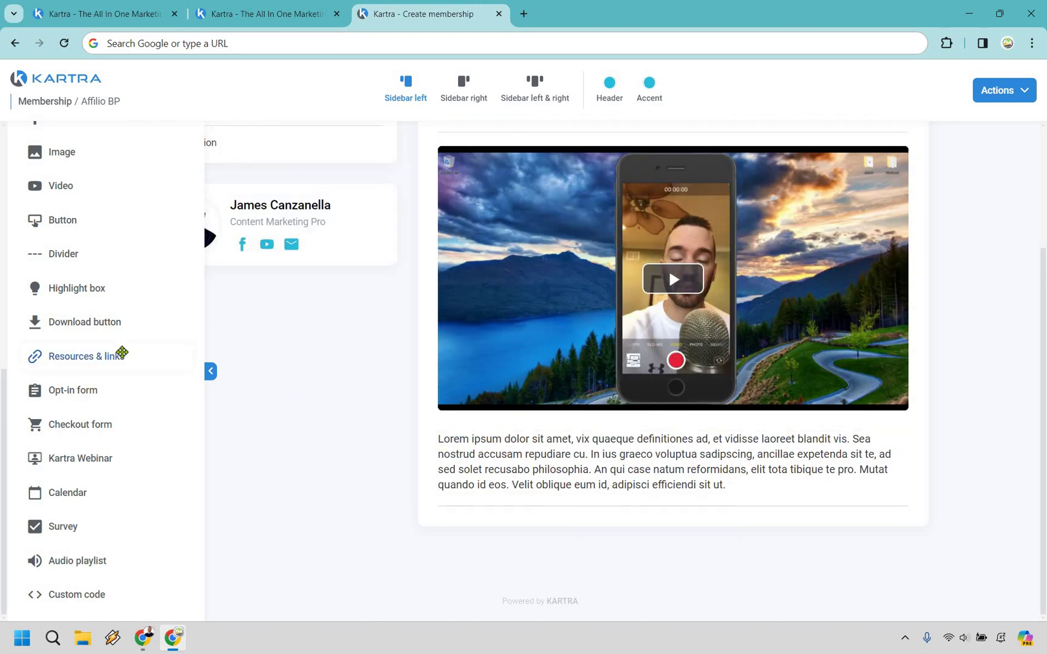
{"action": "scroll", "coordinate": [123, 353], "scroll_direction": "up", "scroll_amount": 3}
{"action": "scroll", "coordinate": [122, 352], "scroll_direction": "up", "scroll_amount": 3}
{"action": "scroll", "coordinate": [122, 353], "scroll_direction": "down", "scroll_amount": 2}
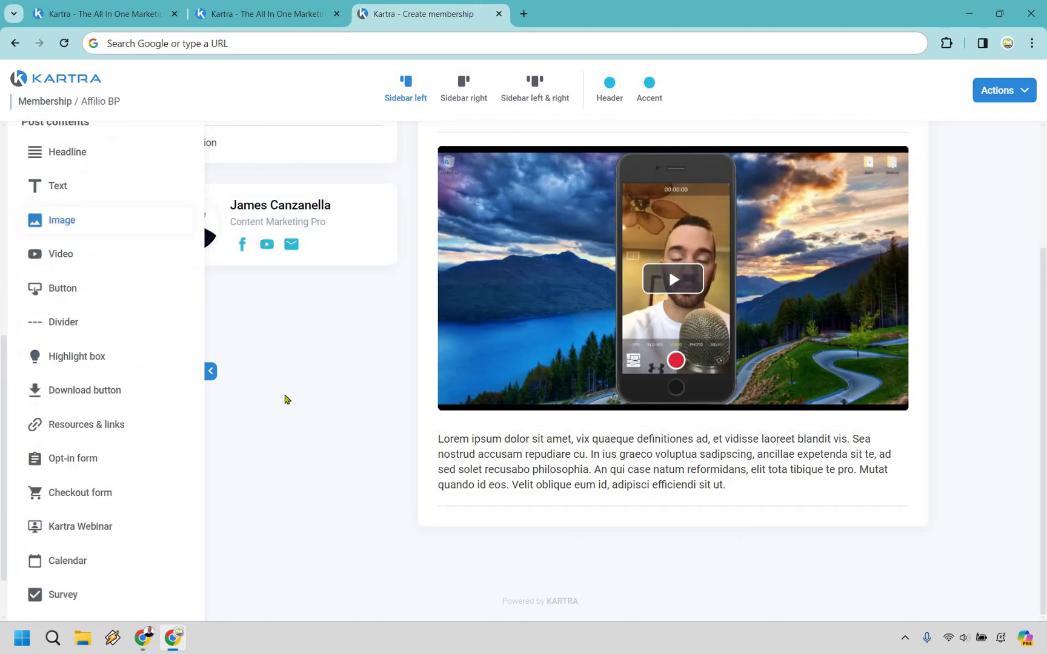
{"action": "scroll", "coordinate": [160, 348], "scroll_direction": "up", "scroll_amount": 5}
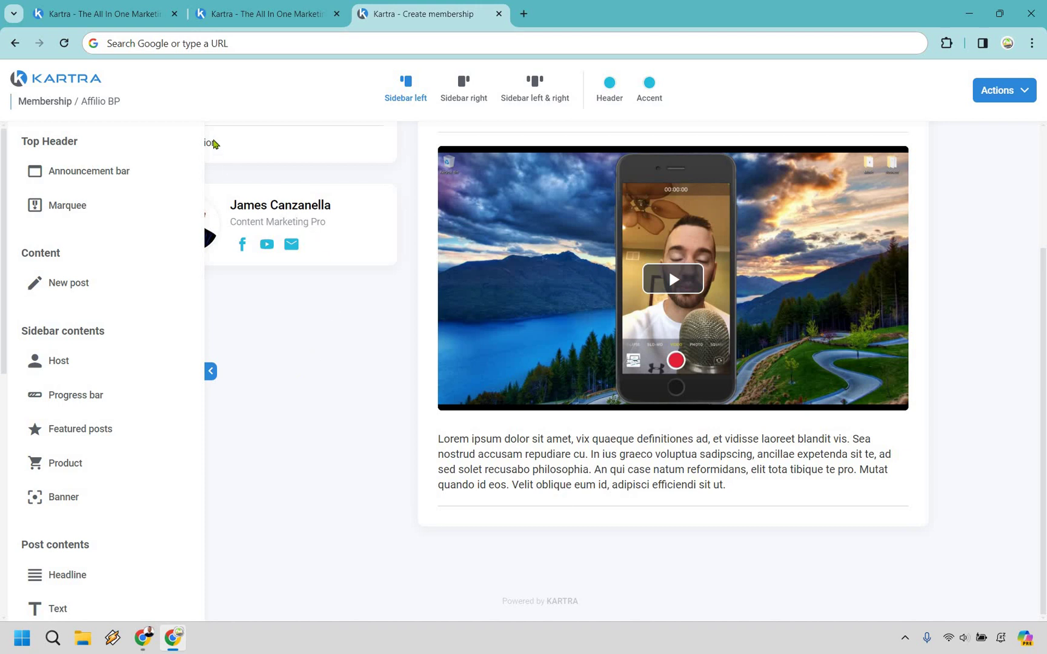
{"action": "scroll", "coordinate": [315, 354], "scroll_direction": "up", "scroll_amount": 5}
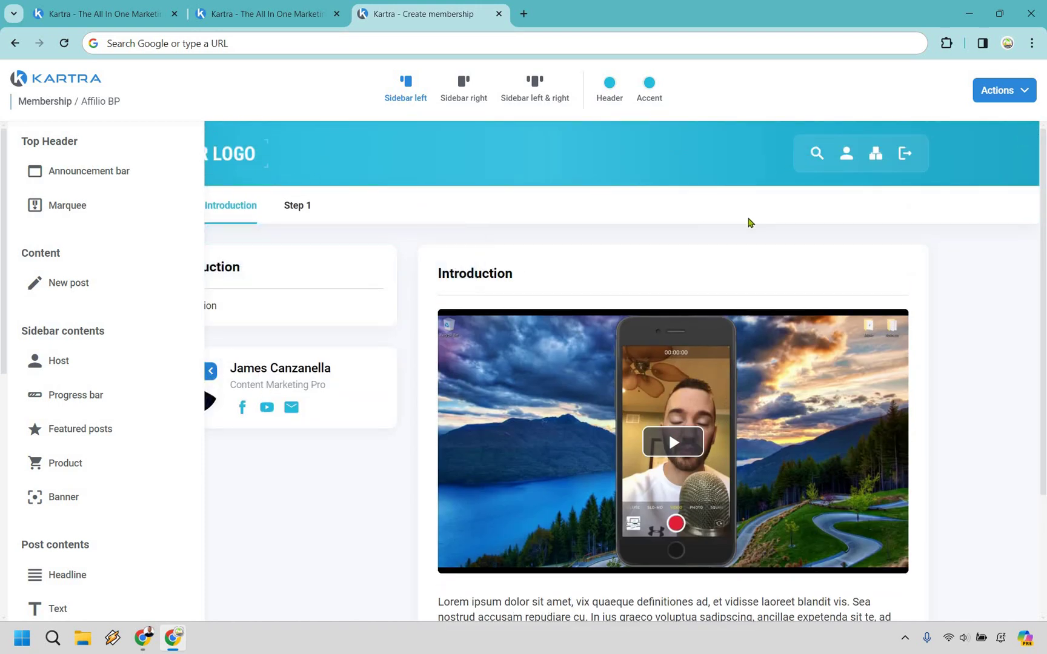
Save the membership site with Actions > Save & Exit, then Save & Preview it live.
{"action": "left_click", "coordinate": [995, 92]}
{"action": "left_click", "coordinate": [997, 166]}
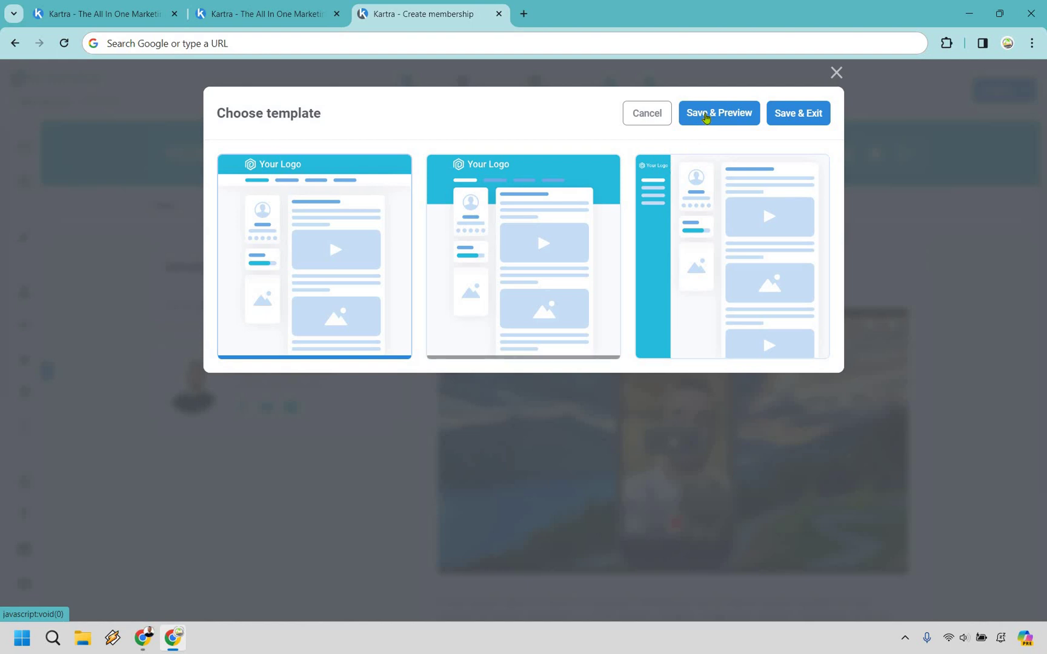
{"action": "left_click", "coordinate": [706, 117]}
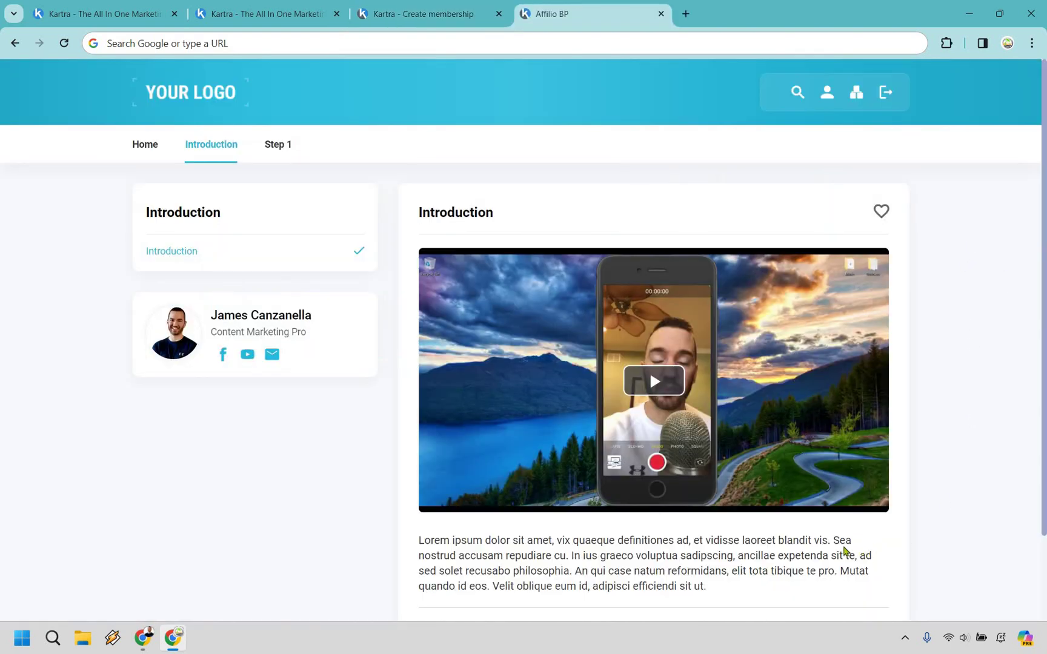
{"action": "scroll", "coordinate": [851, 547], "scroll_direction": "down", "scroll_amount": 1}
{"action": "scroll", "coordinate": [148, 435], "scroll_direction": "up", "scroll_amount": 1}
Switch from the Affilio BP preview to the Kartra home page tab.
{"action": "key", "text": "ctrl+2"}
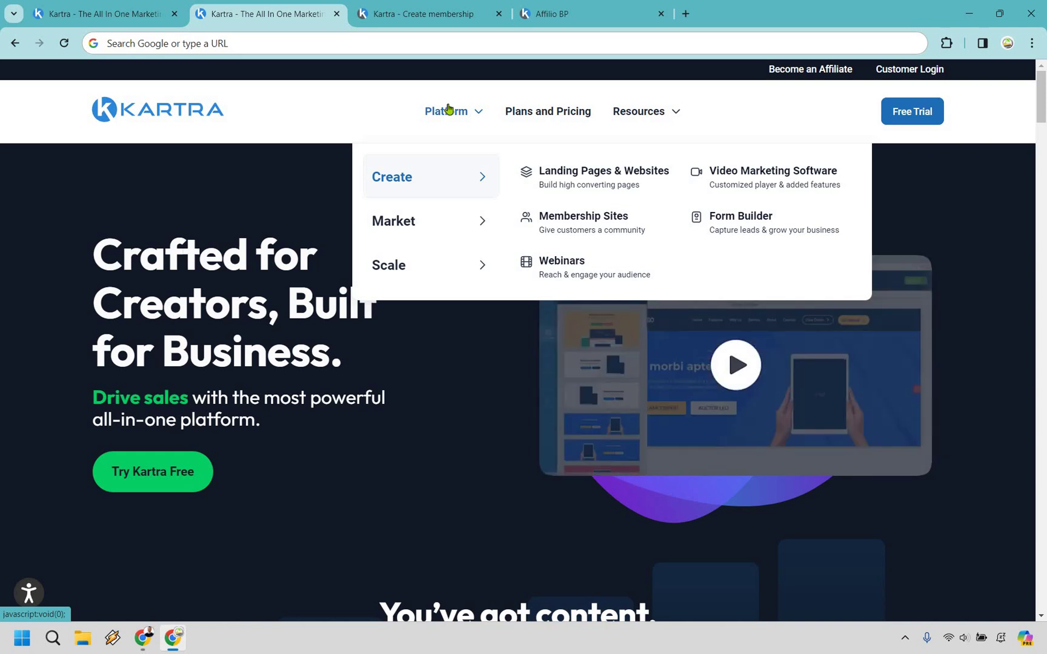
Return to the first tab showing Kartra's 30-day free trial and 20% discount offer.
{"action": "key", "text": "ctrl+shift+Tab"}
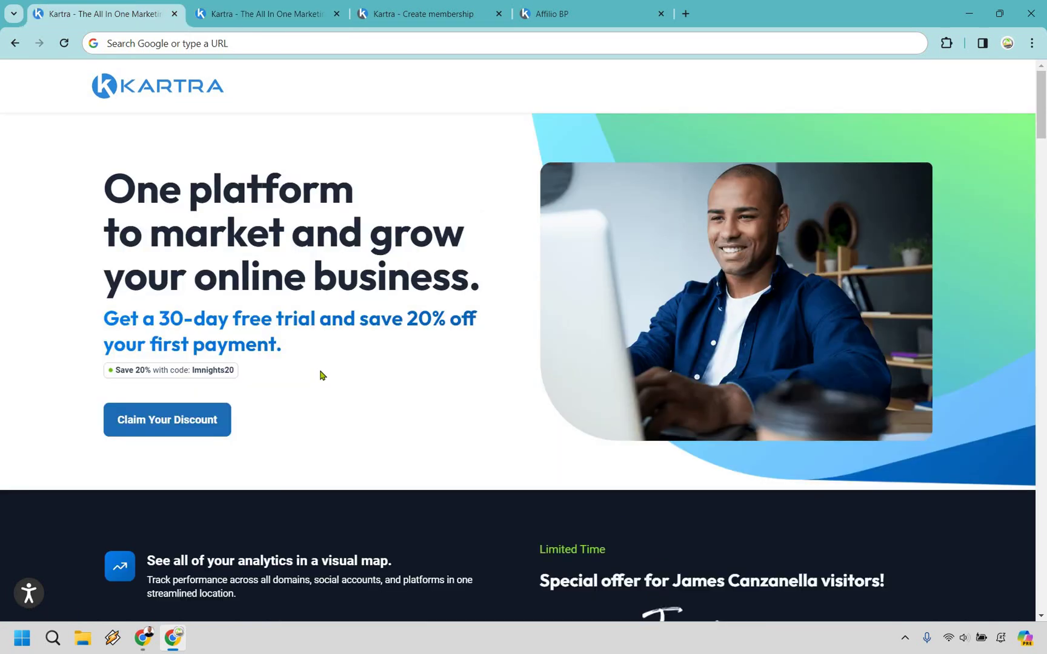